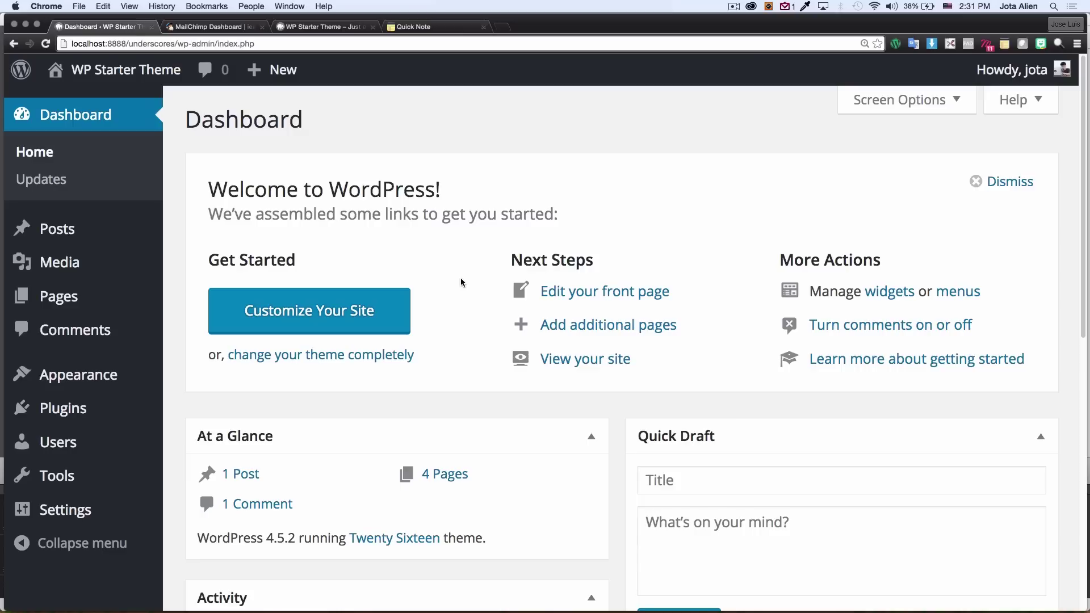
Step: Search the plugin directory for 'mailchimp' from Plugins > Add New
scroll(469, 321, down, 1)
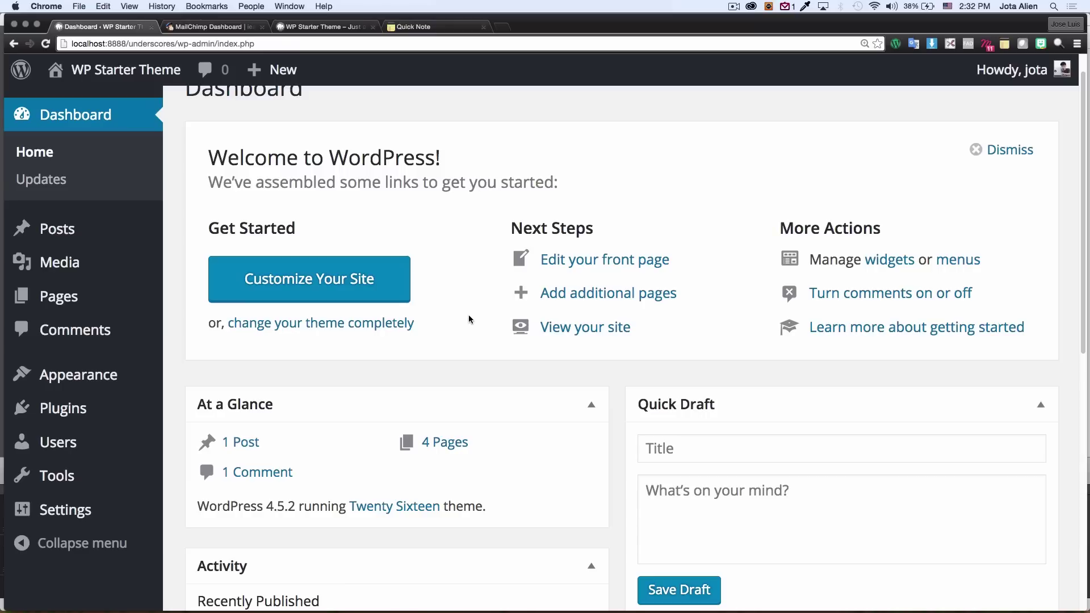
scroll(617, 376, down, 4)
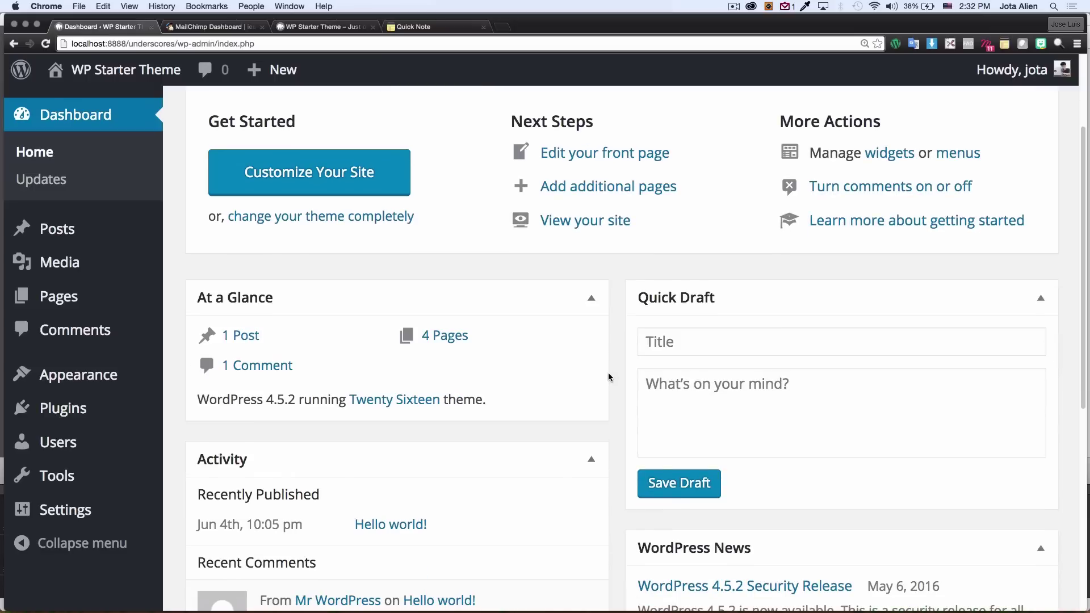
scroll(612, 364, down, 2)
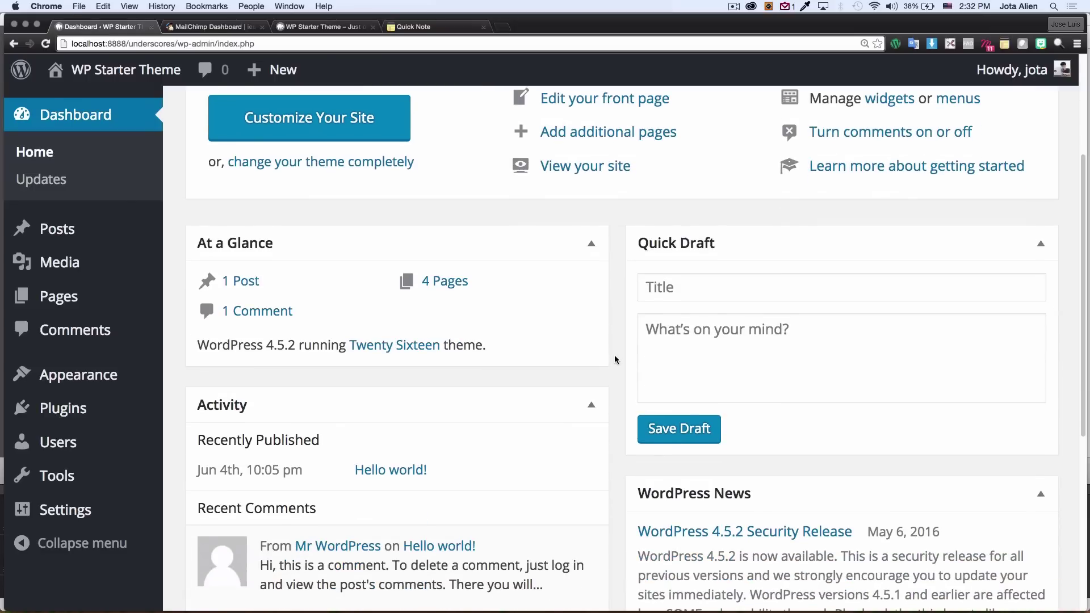
scroll(618, 338, down, 2)
scroll(618, 339, up, 4)
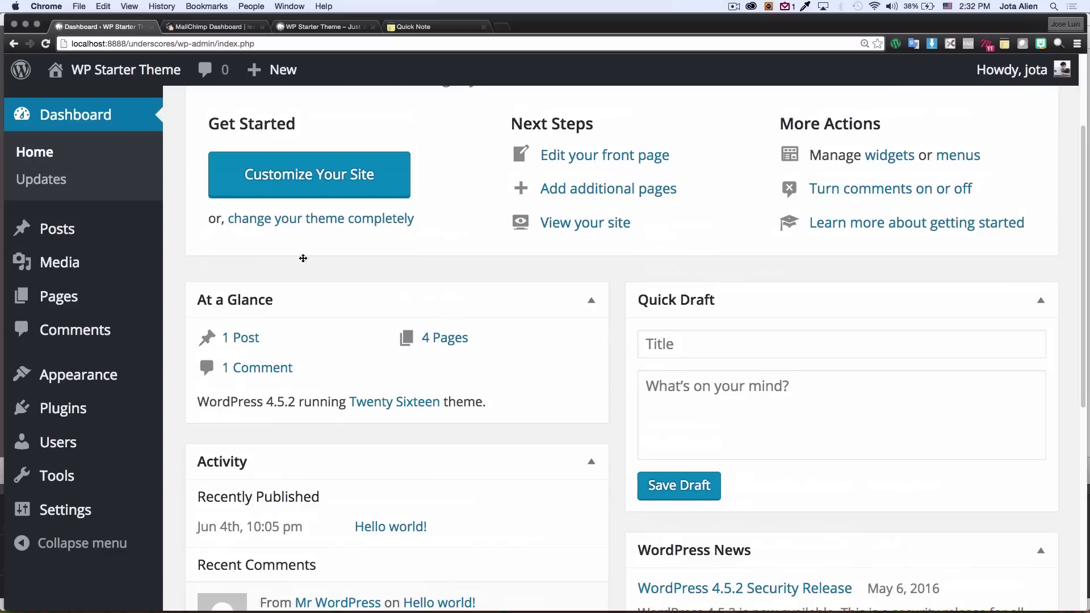
scroll(179, 200, up, 5)
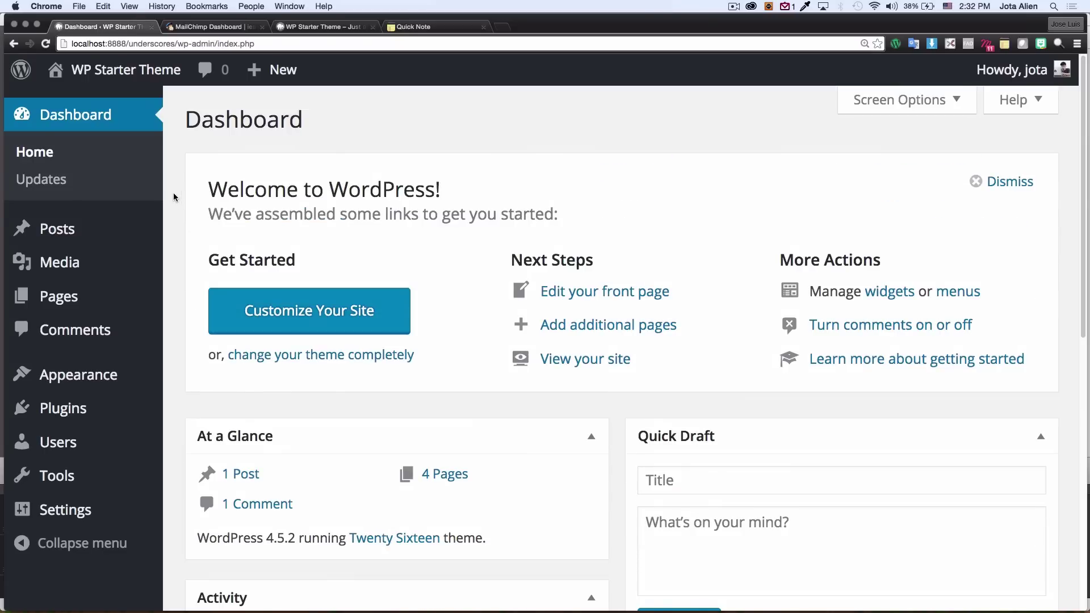
mouse_move(84, 373)
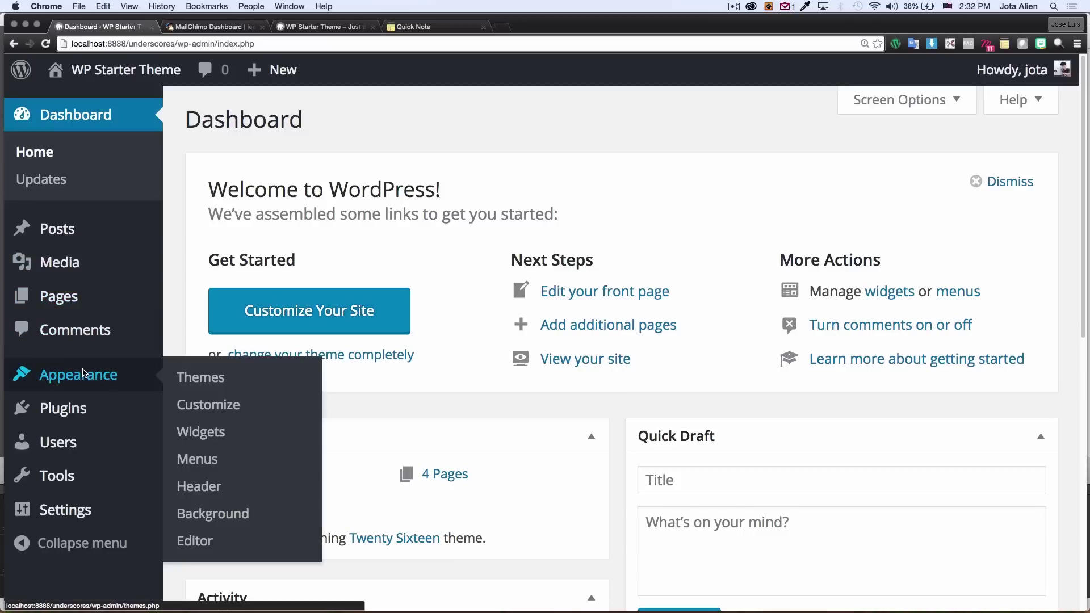
mouse_move(85, 410)
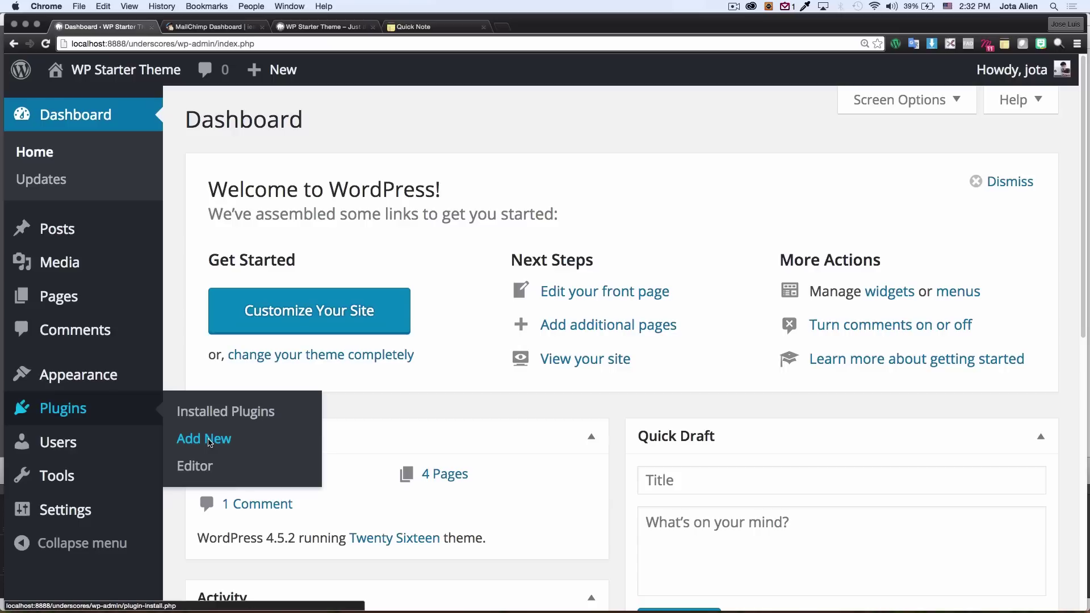
click(210, 442)
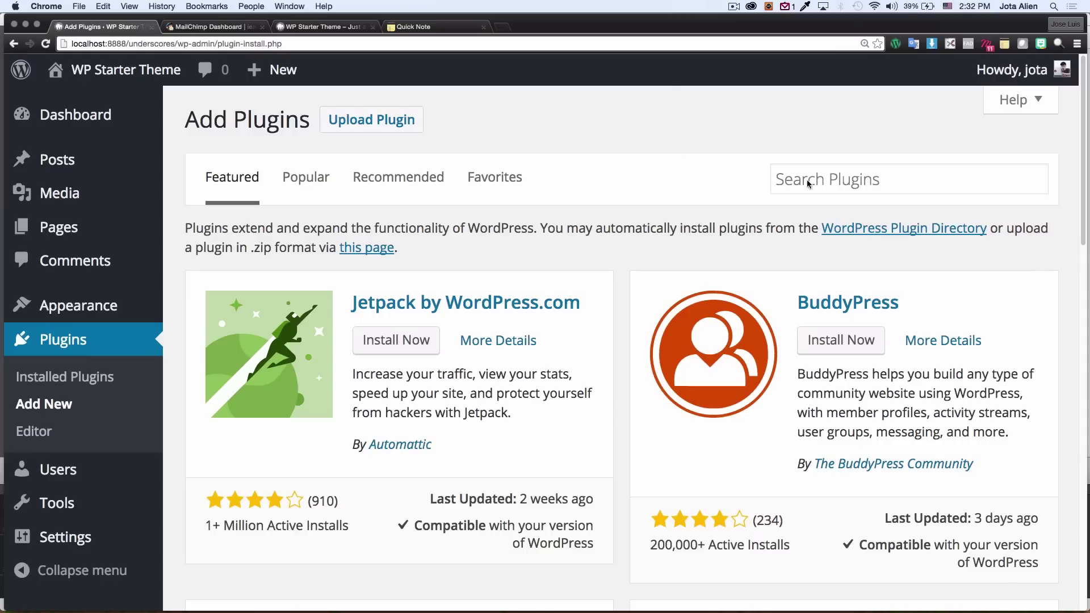
click(789, 187)
text(mail)
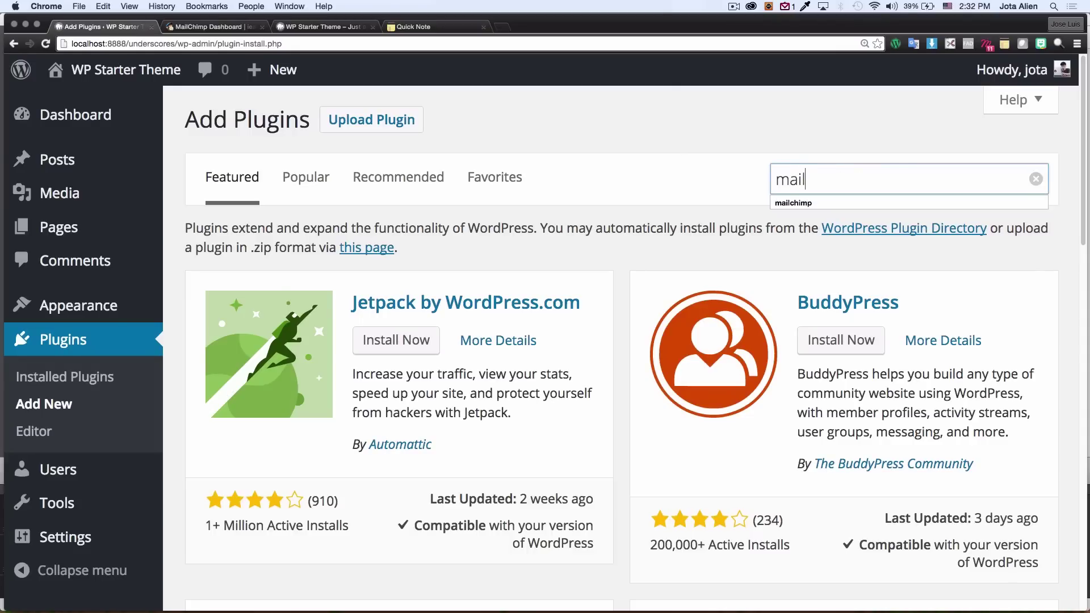
text(chimp)
key(Return)
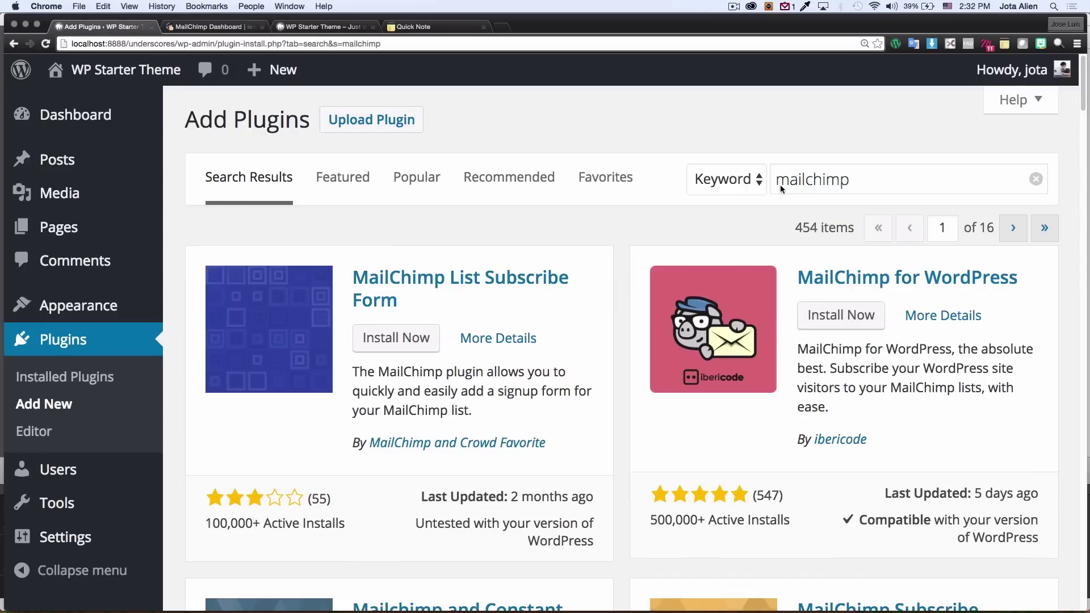
Step: Install and activate MailChimp for WordPress and go to its API settings page
scroll(614, 256, down, 1)
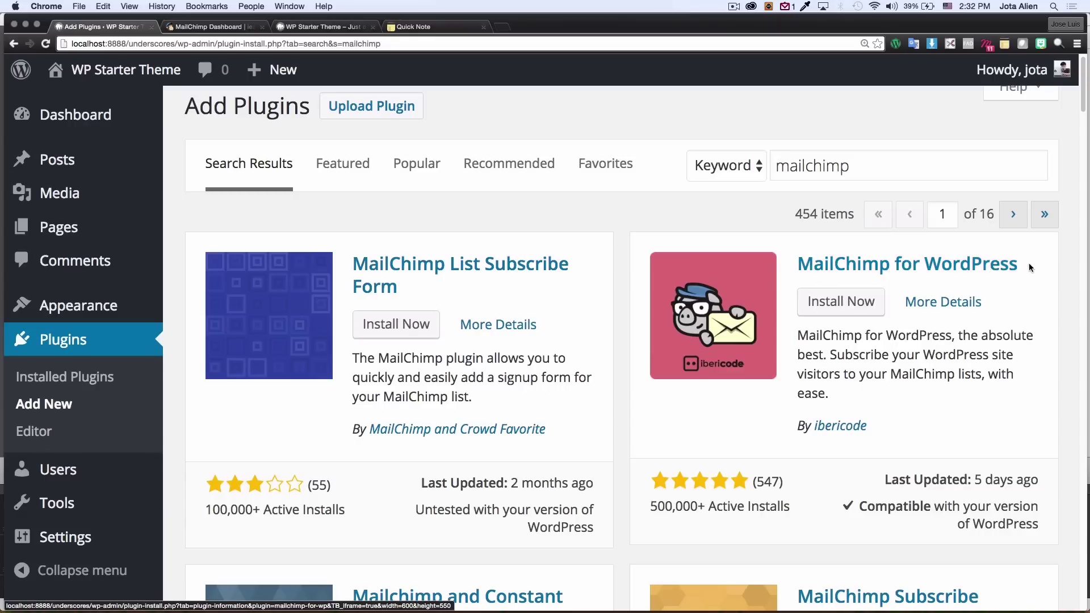
click(838, 305)
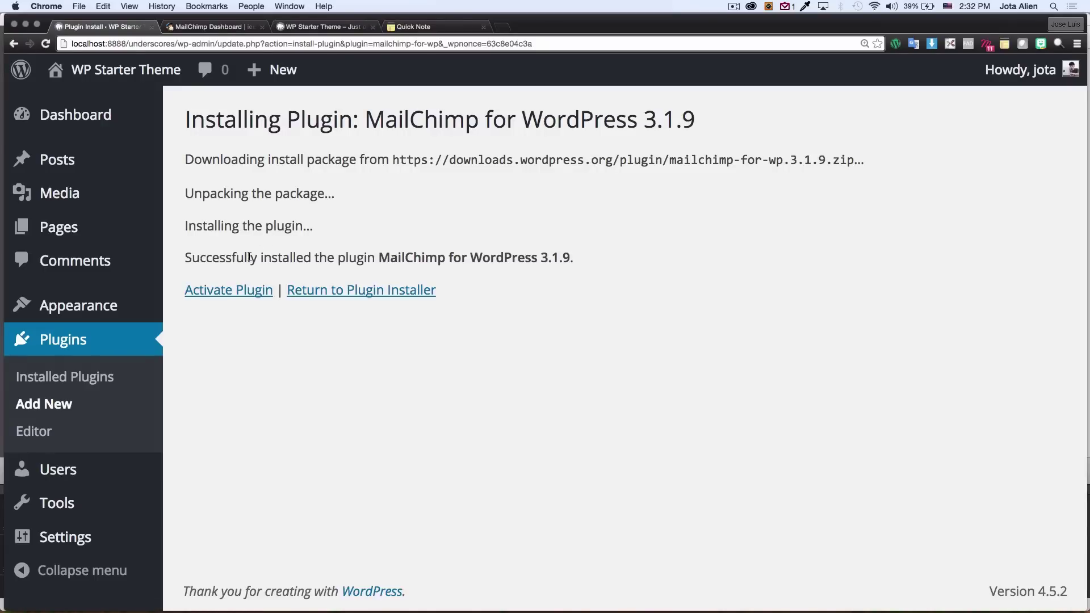
click(209, 292)
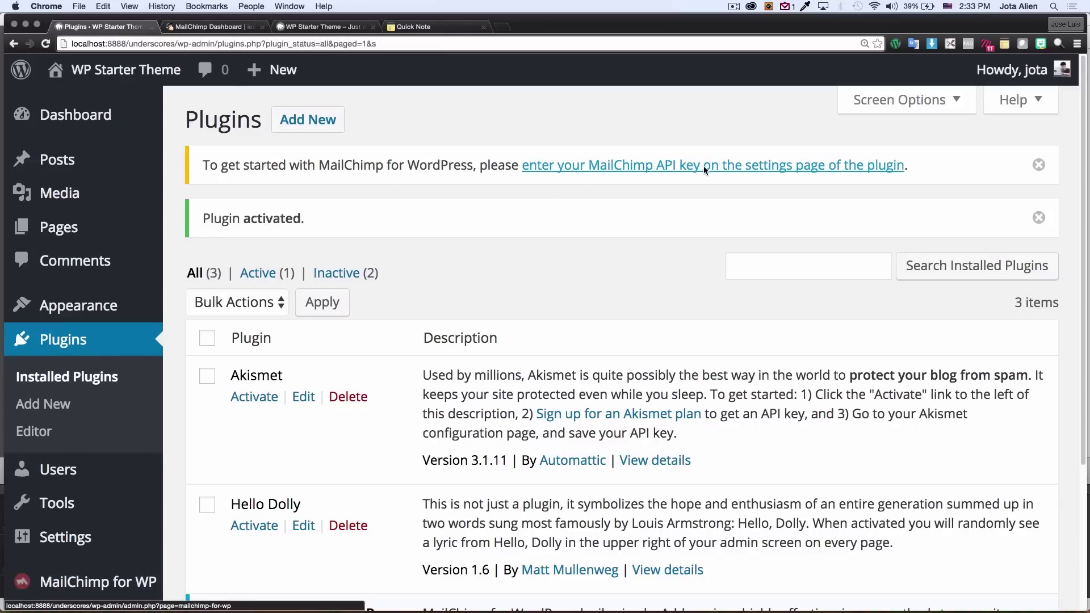
click(592, 165)
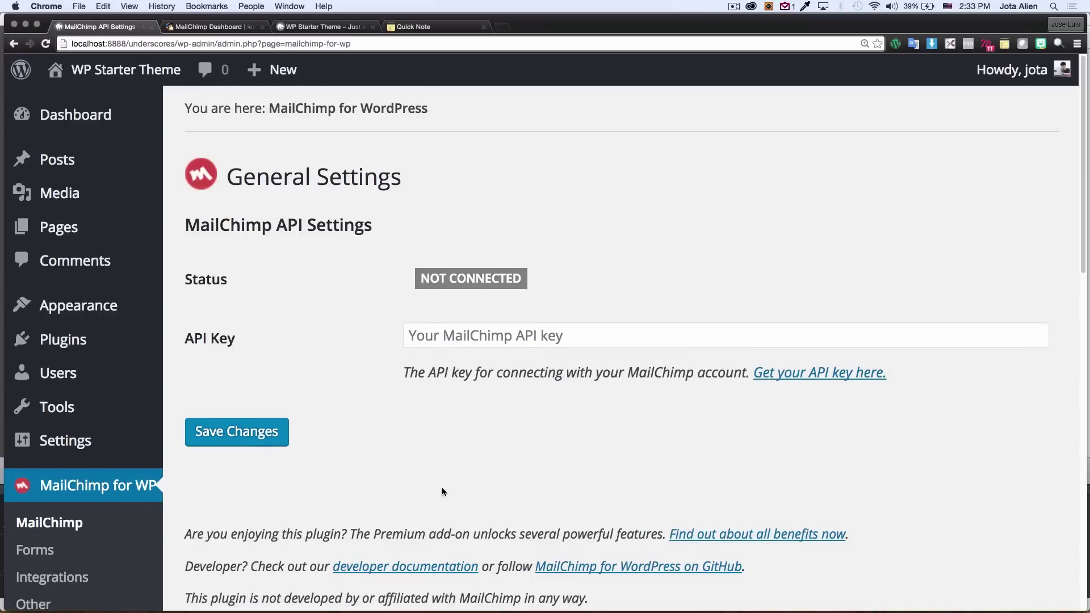
Step: Focus the plugin's empty API Key field, then switch to the MailChimp Dashboard tab
scroll(442, 489, down, 1)
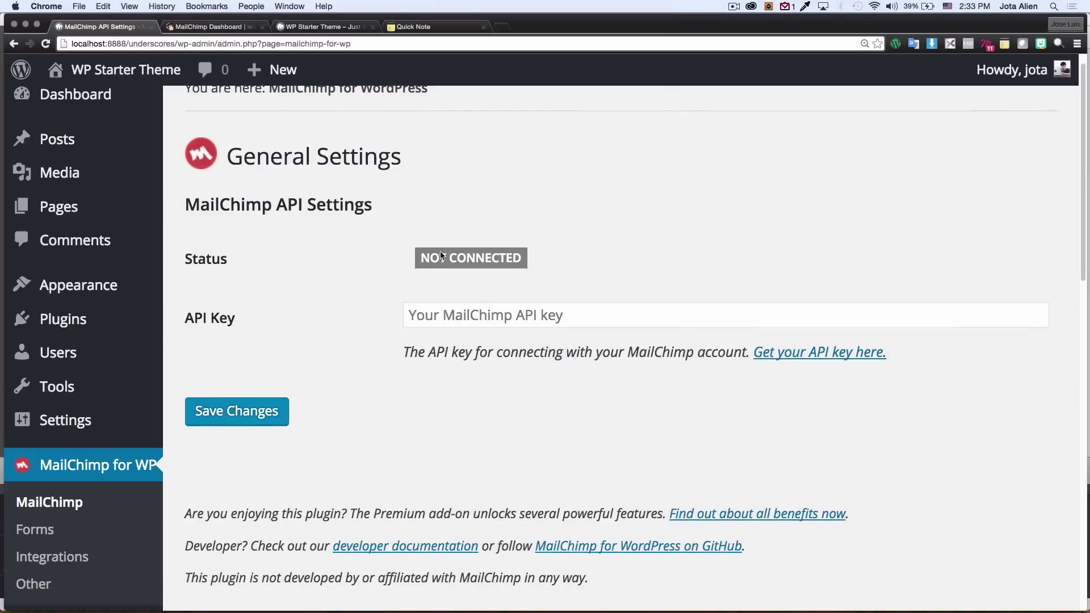
click(423, 316)
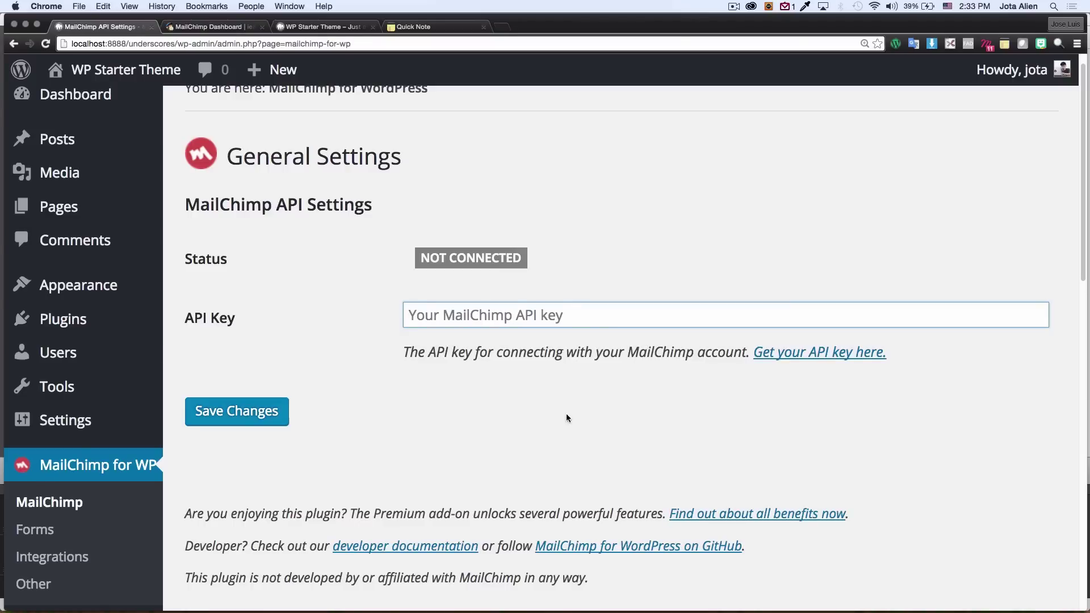
click(223, 29)
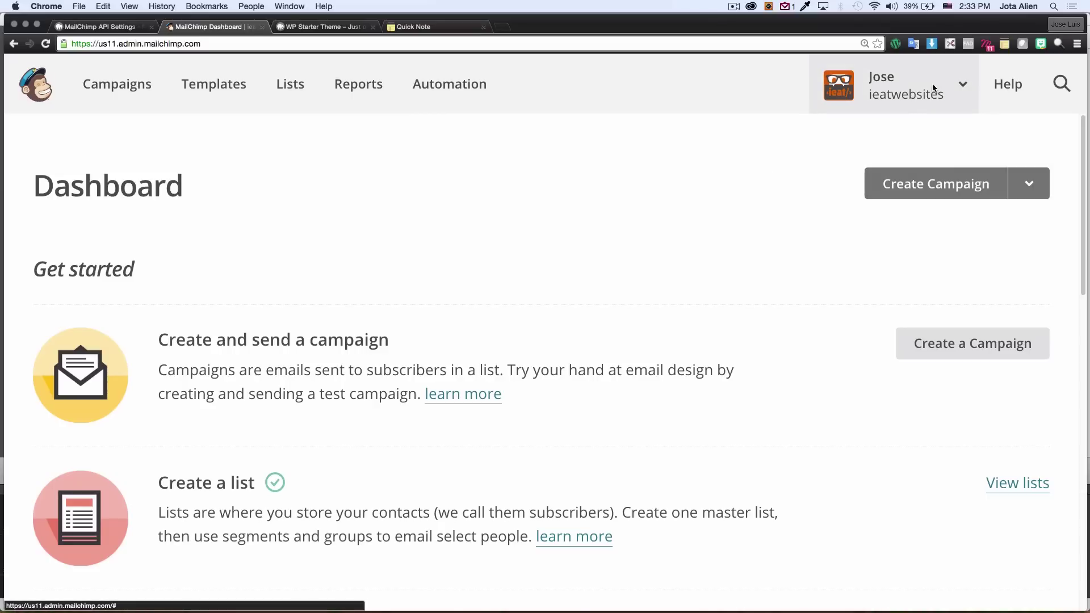
Step: Go through the MailChimp account menu to the Extras > API keys page
click(957, 86)
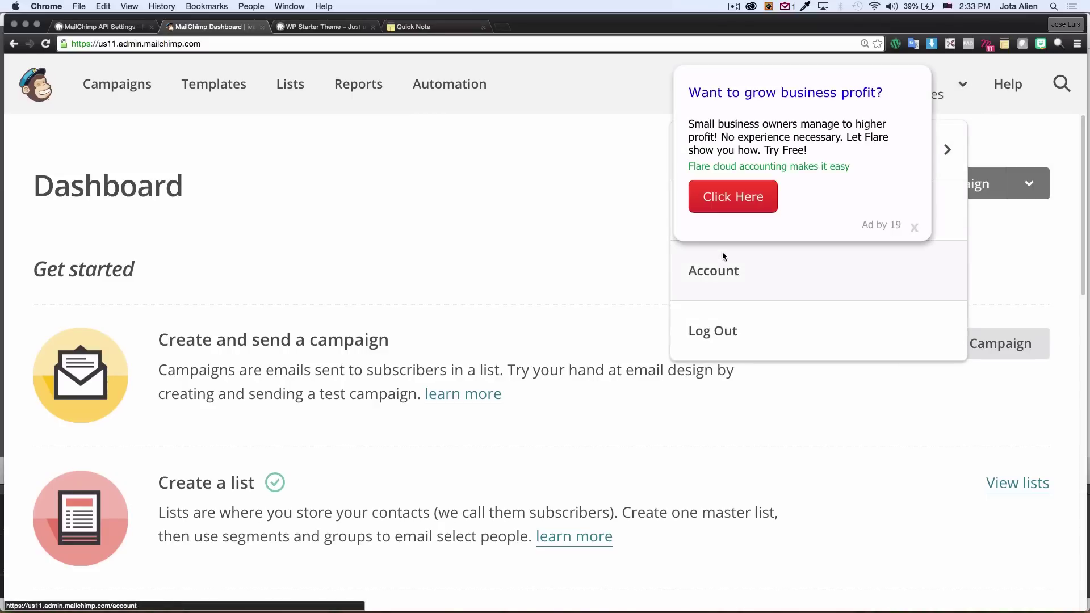
click(716, 274)
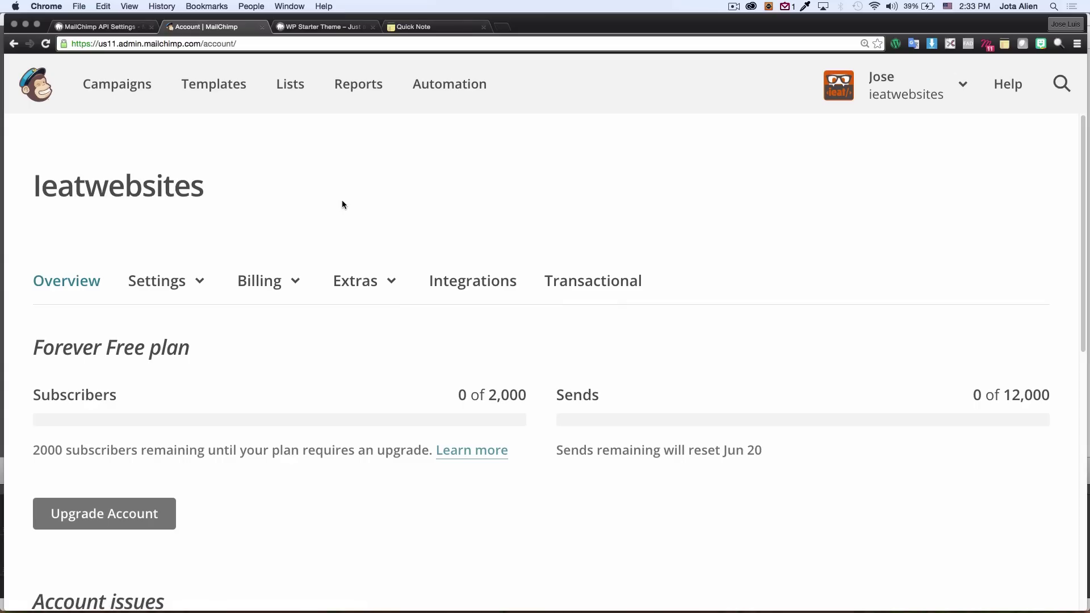
scroll(350, 208, down, 3)
scroll(358, 218, up, 1)
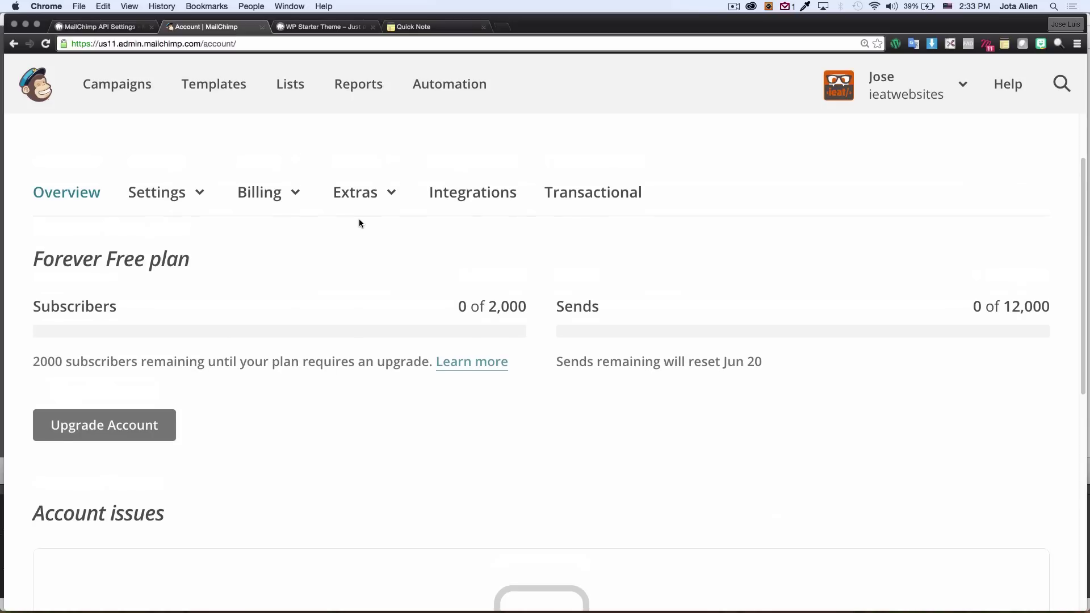
click(390, 196)
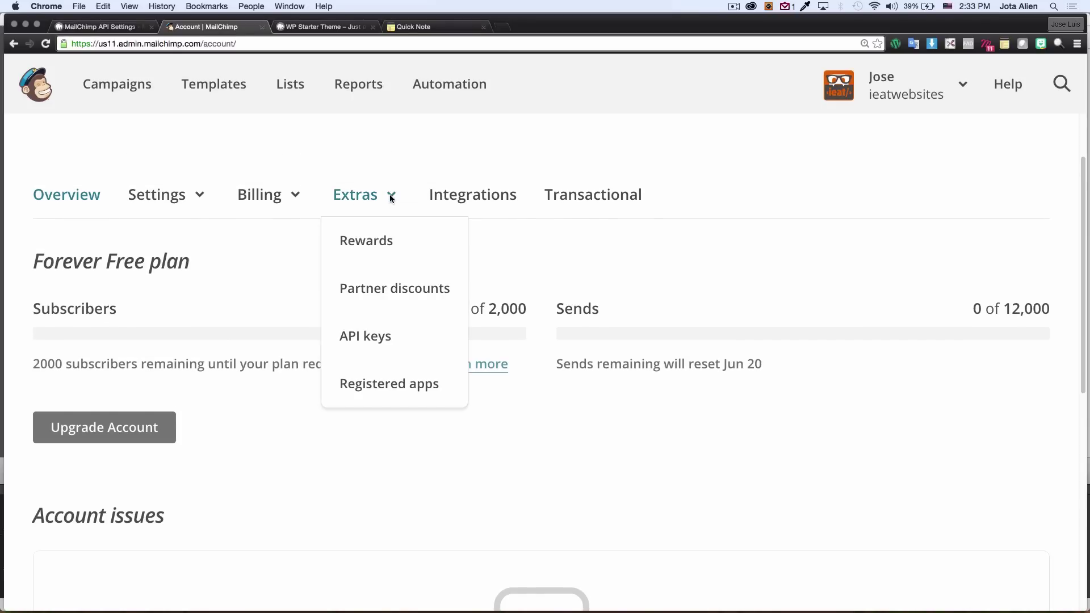
click(369, 338)
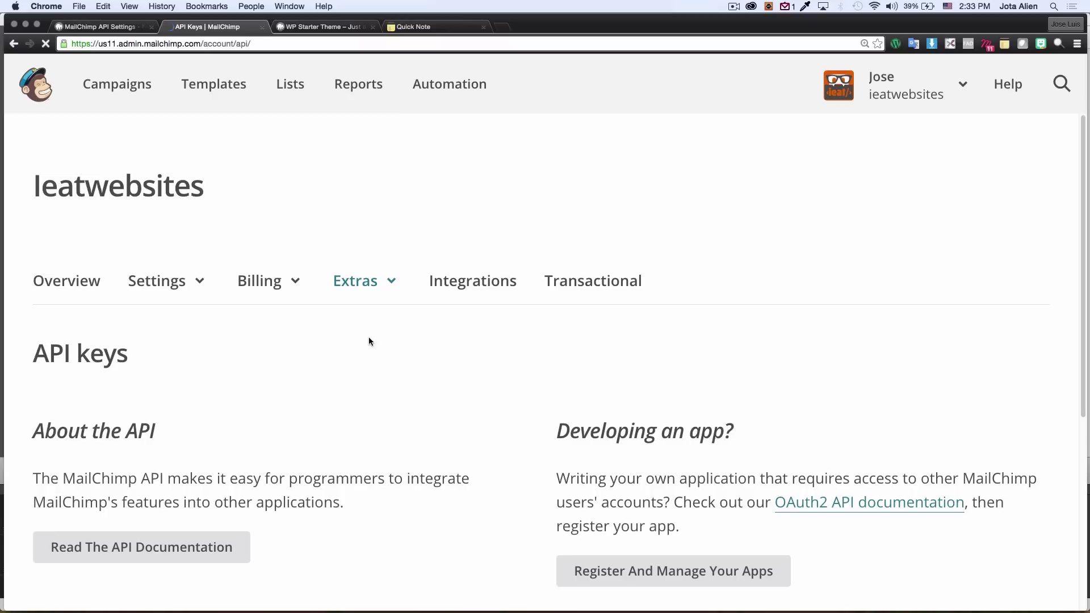
scroll(497, 367, down, 1)
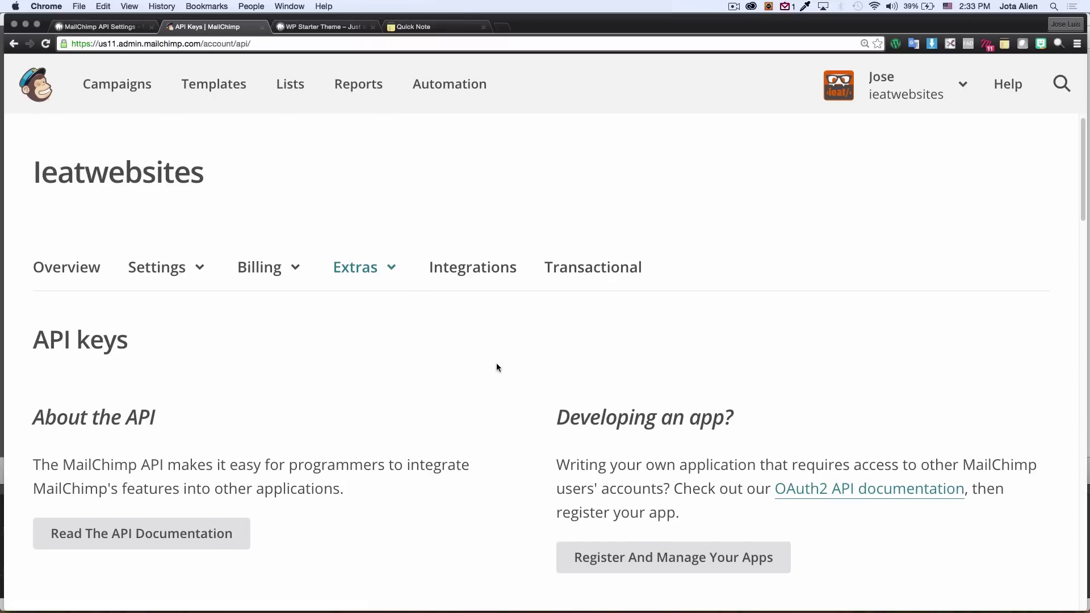
scroll(507, 361, down, 10)
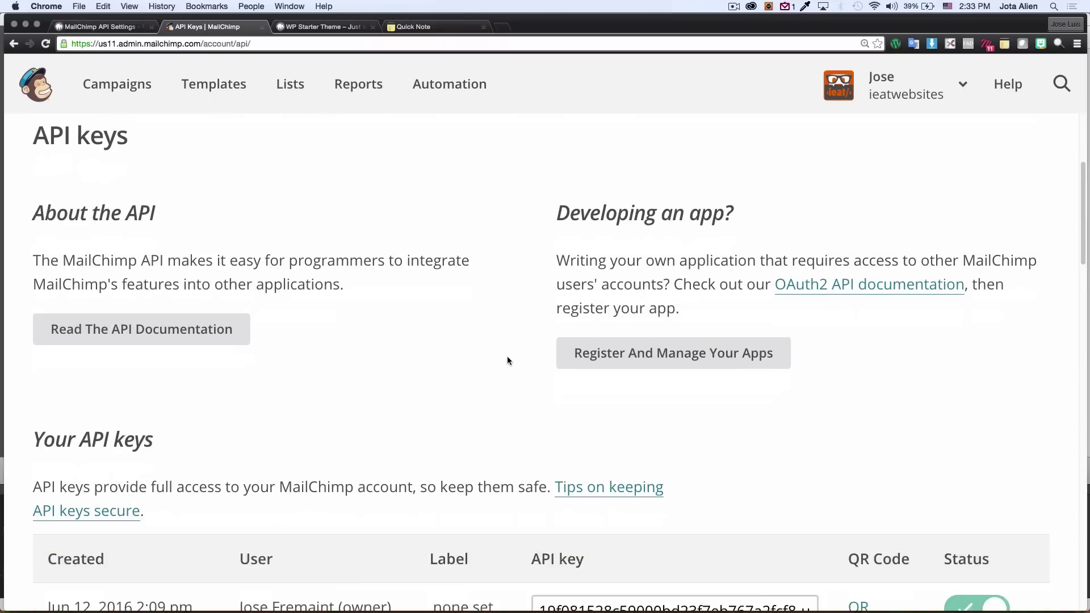
scroll(494, 366, down, 2)
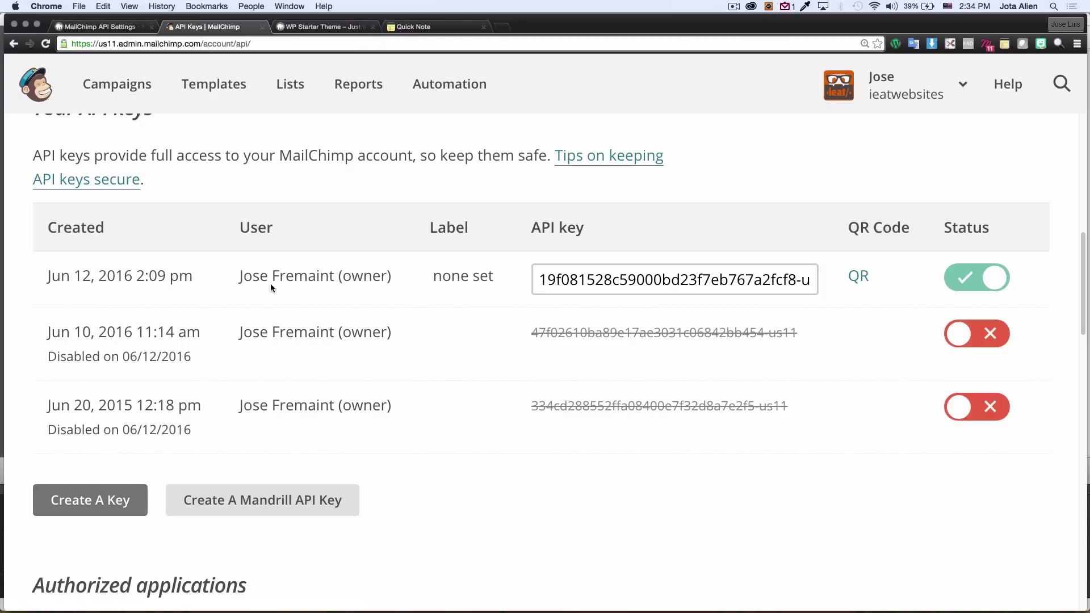
Step: Copy the active API key and return to the WordPress settings tab
click(548, 284)
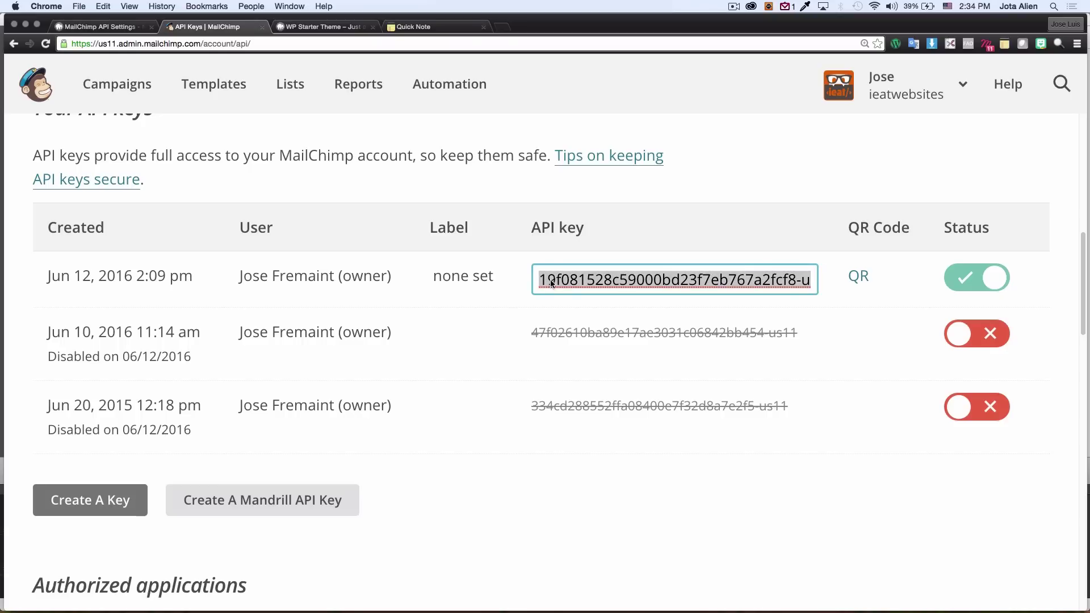
right_click(561, 281)
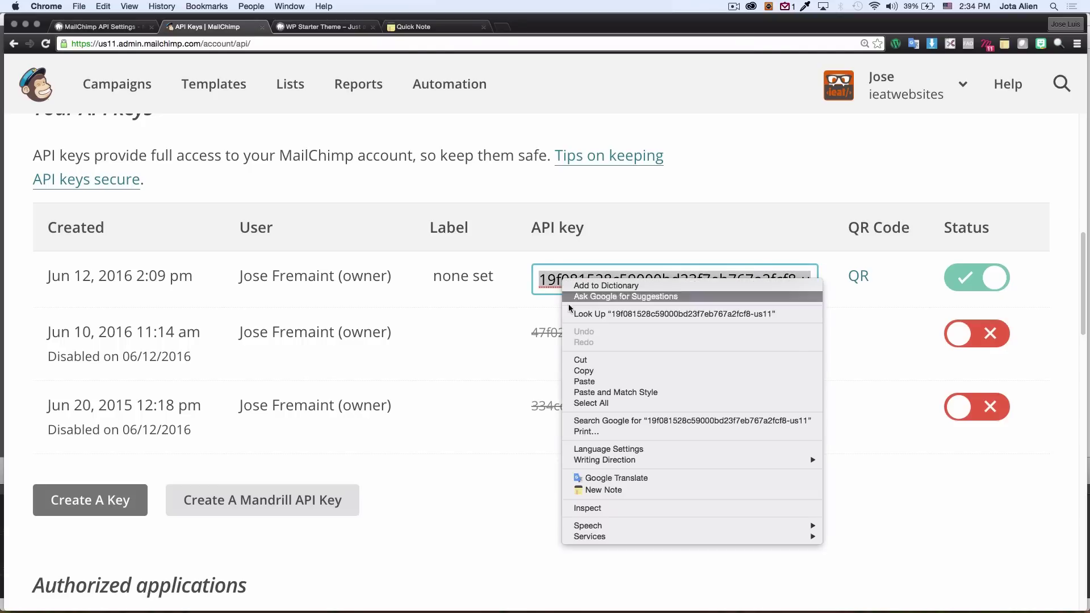
click(583, 371)
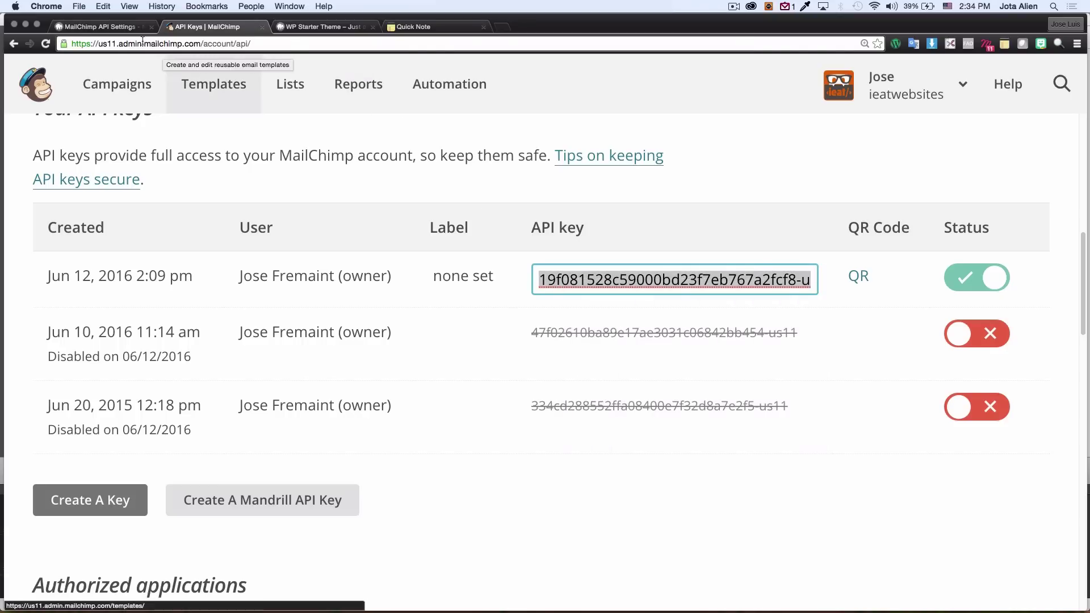
click(118, 29)
Step: Paste the API key, save, and confirm the Connected status and the ieatwebsites list
click(423, 317)
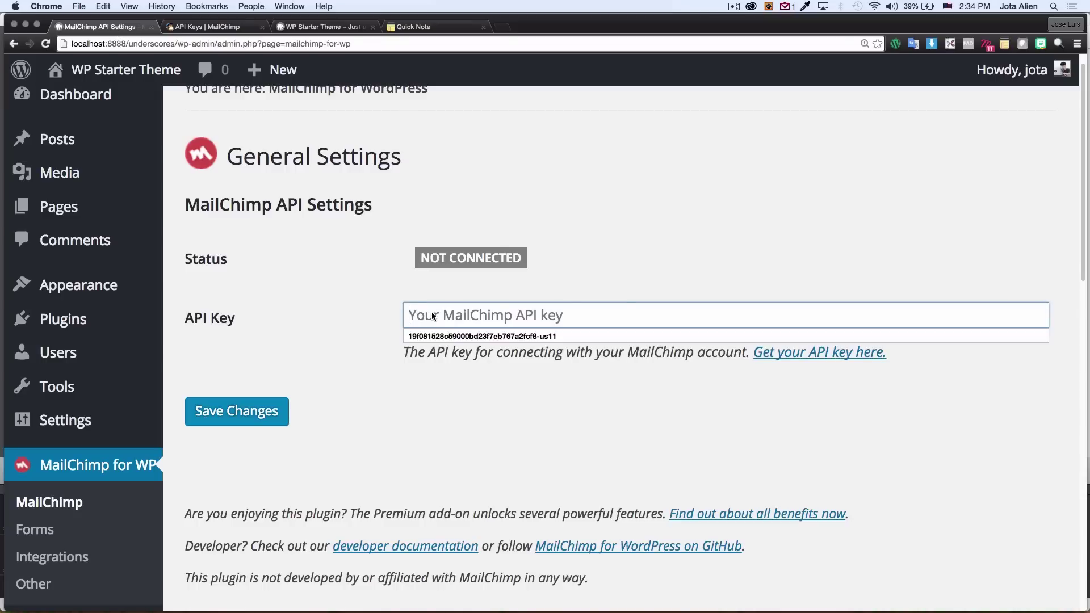
right_click(431, 316)
click(452, 368)
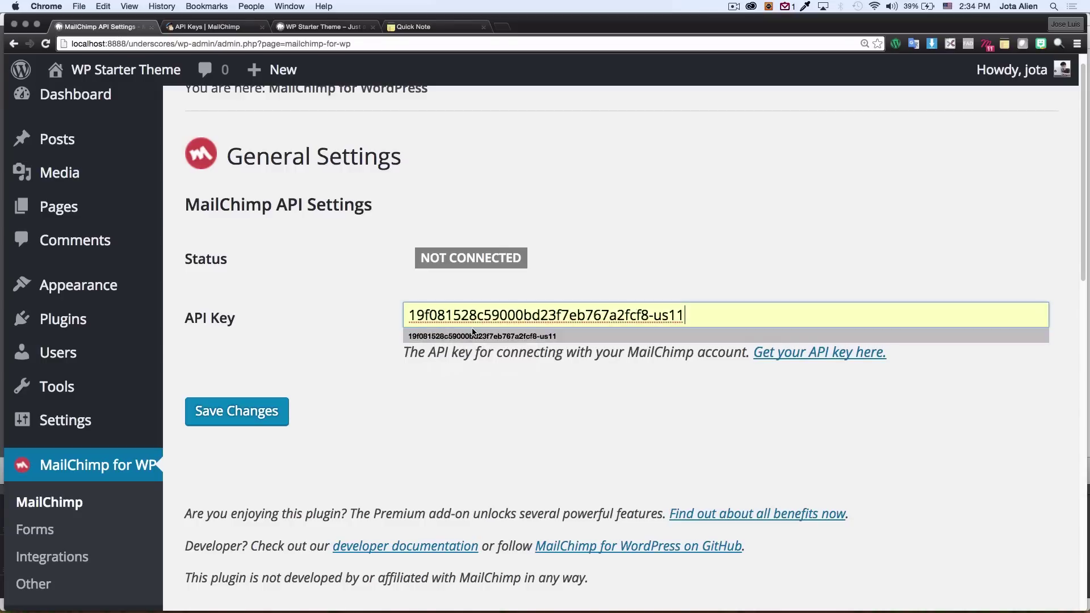
click(410, 387)
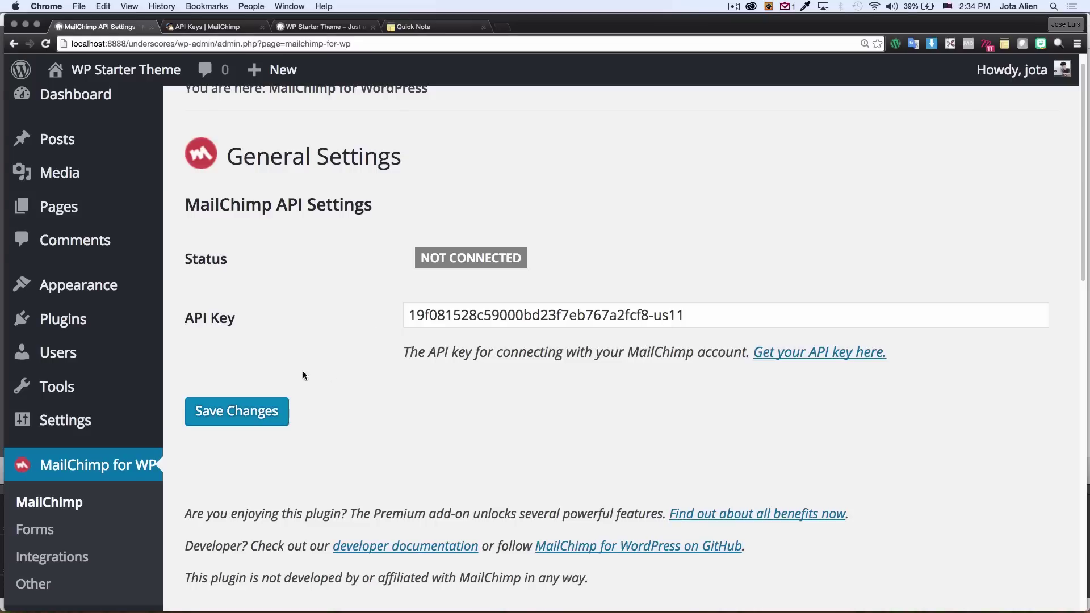
click(226, 415)
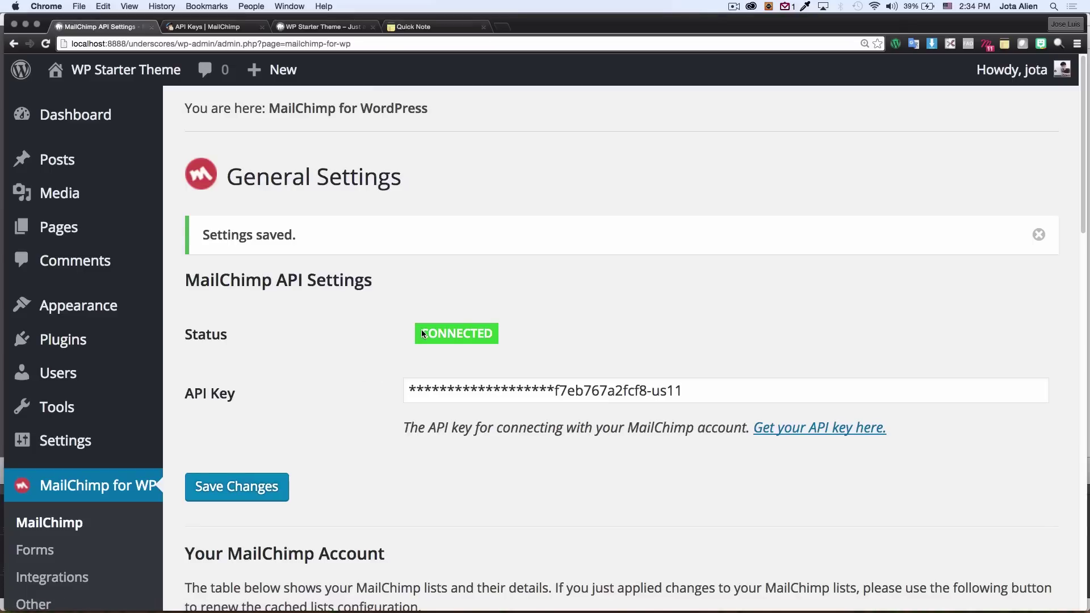
scroll(403, 336, down, 3)
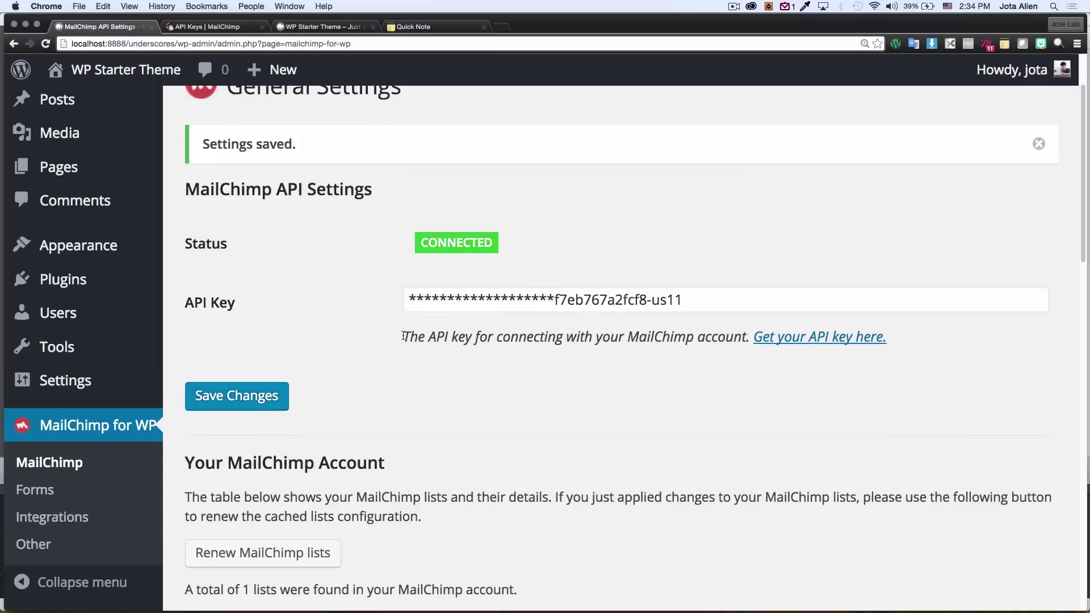
scroll(387, 347, down, 5)
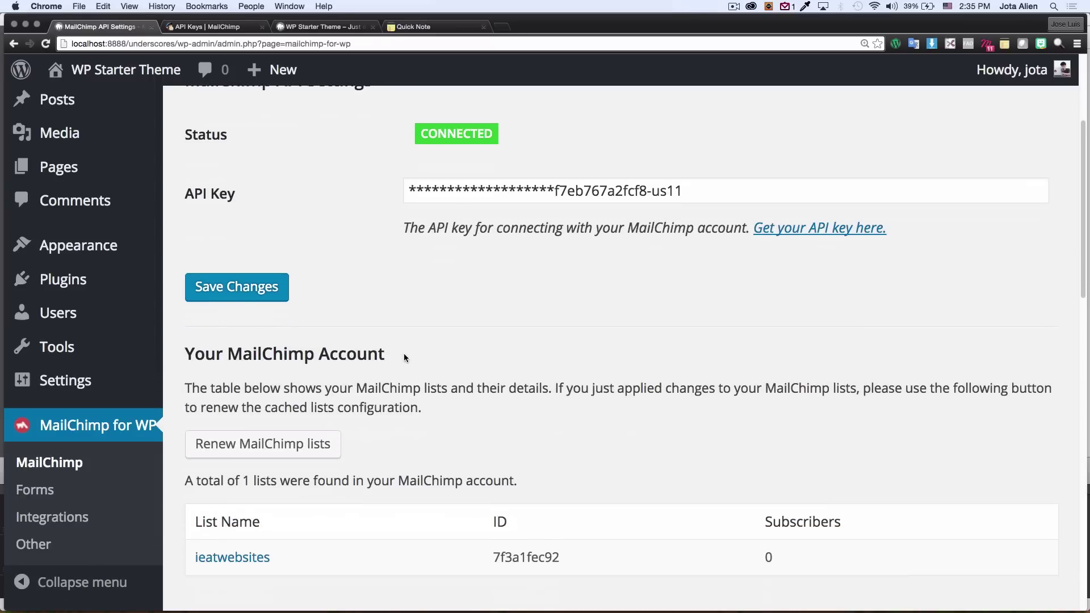
scroll(404, 358, down, 3)
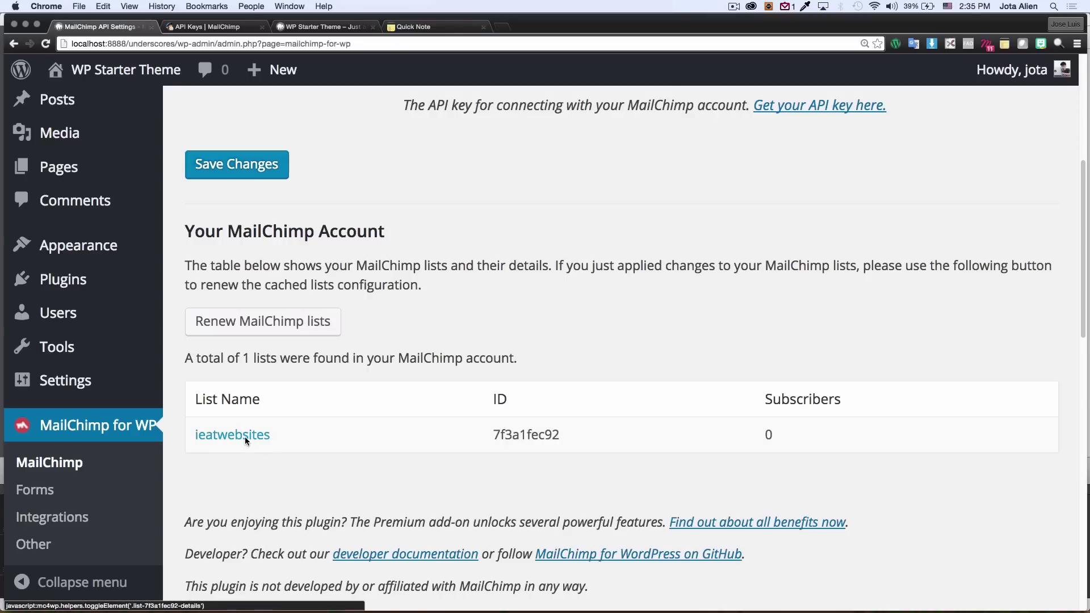
Step: Open the ieatwebsites list from MailChimp's Lists overview
click(214, 30)
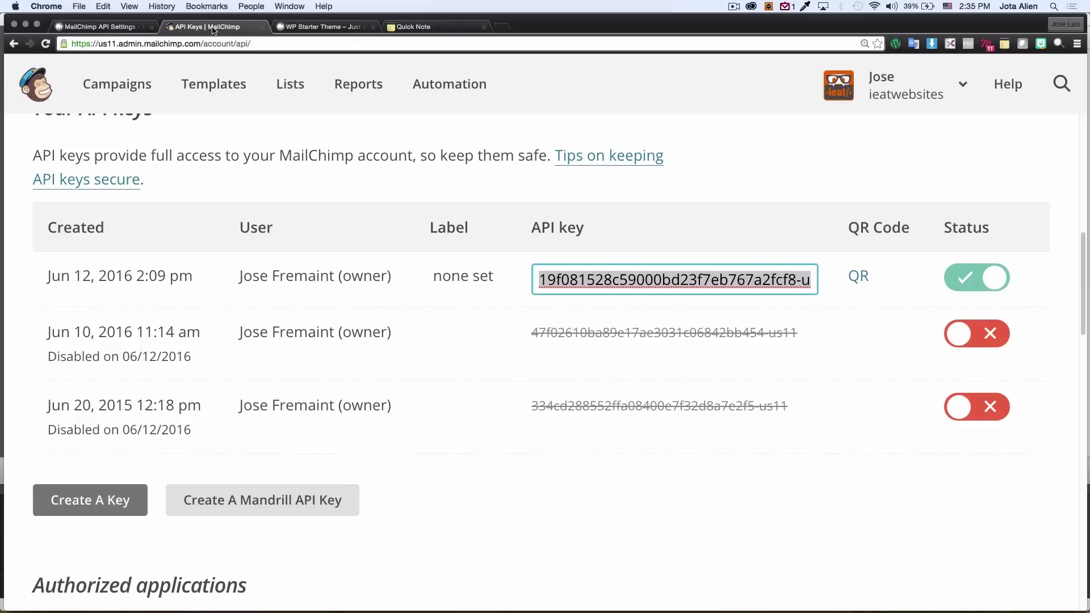
scroll(257, 182, up, 5)
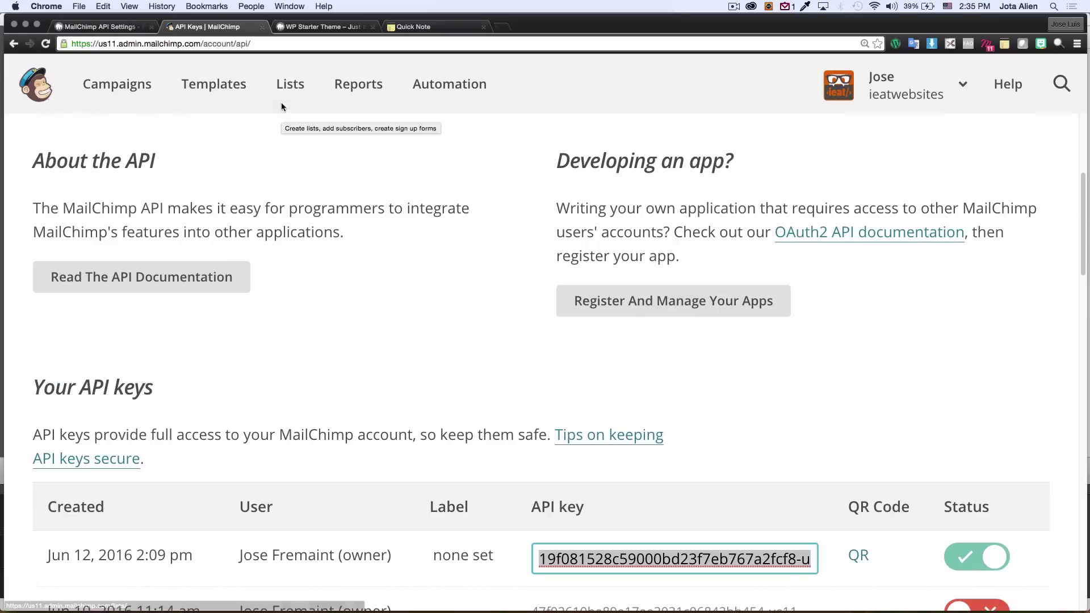
click(289, 86)
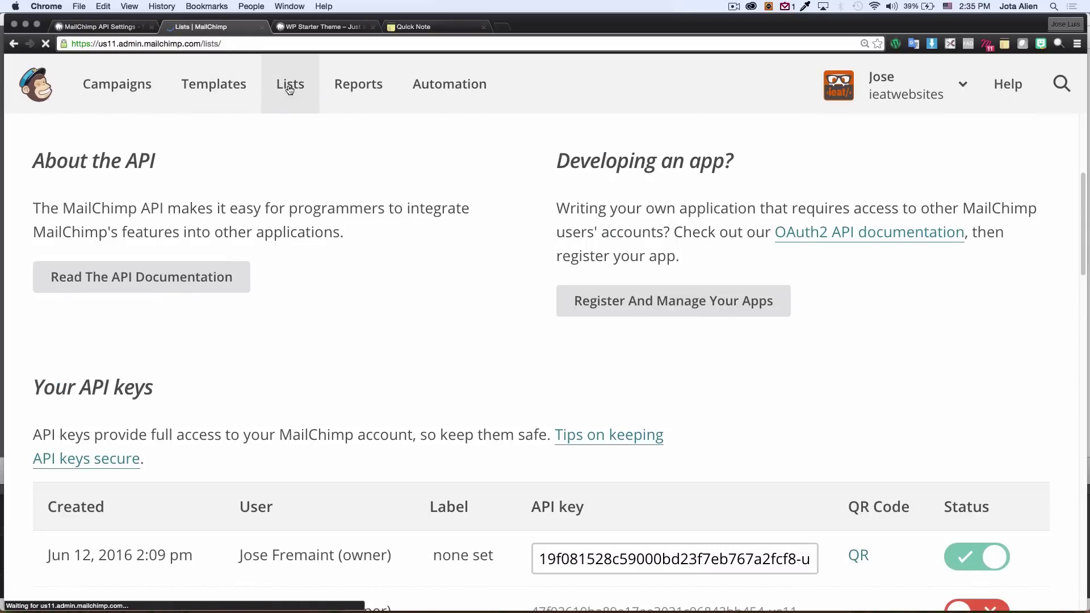
scroll(375, 251, down, 1)
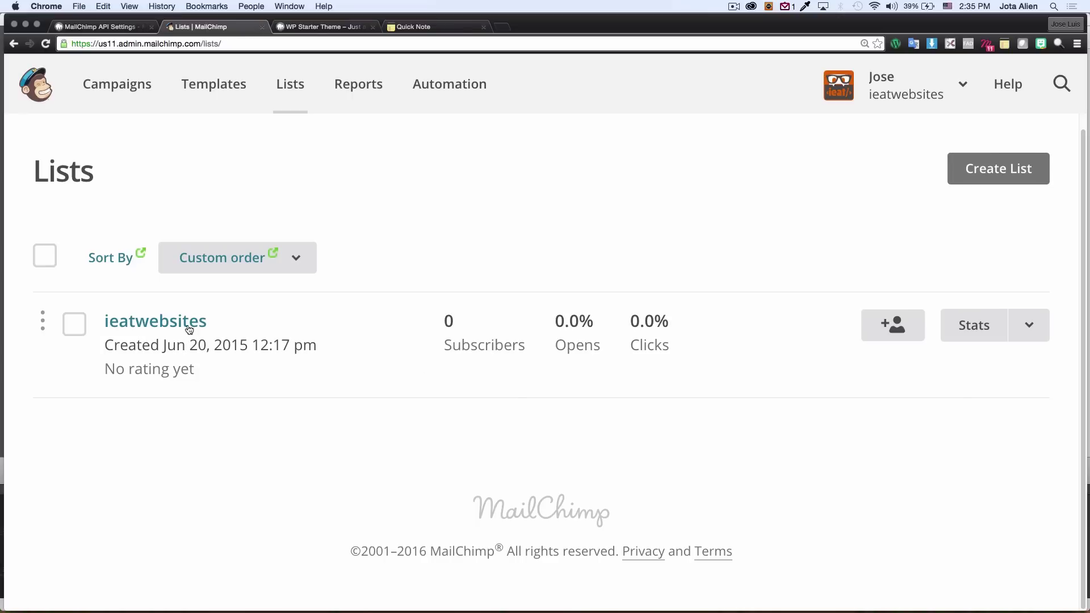
click(173, 321)
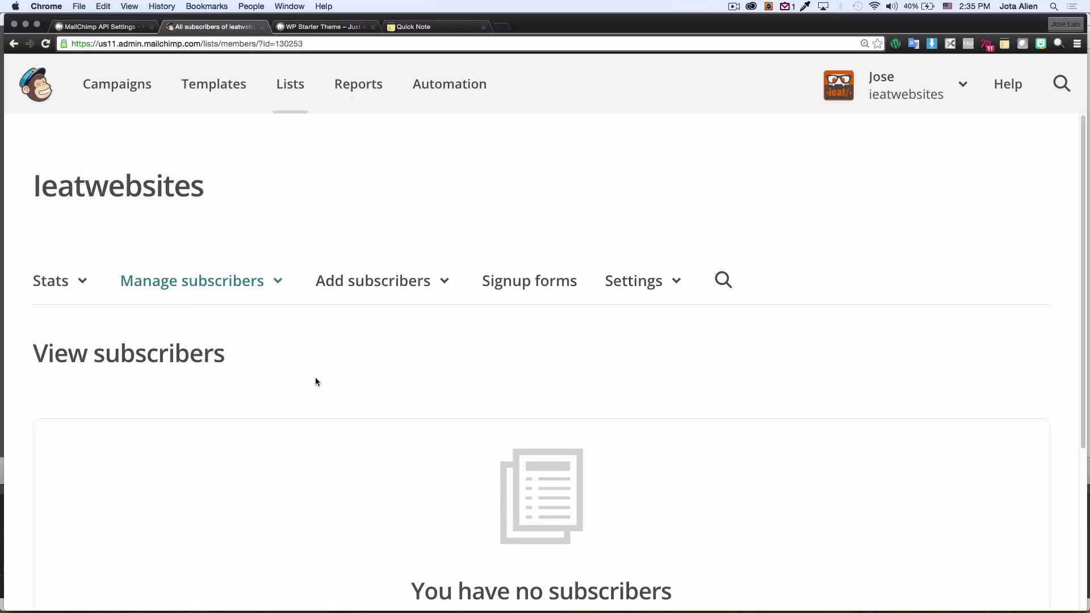
scroll(329, 352, down, 3)
Step: Open the list's General signup form builder and review its Email, First Name, Last Name, Website fields
click(507, 214)
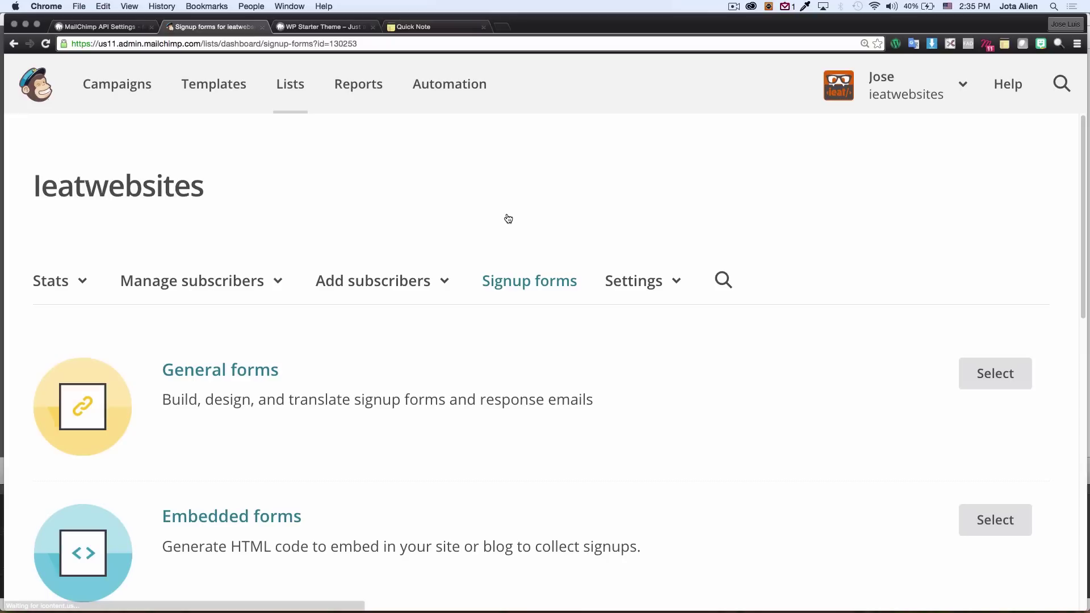
scroll(253, 357, down, 3)
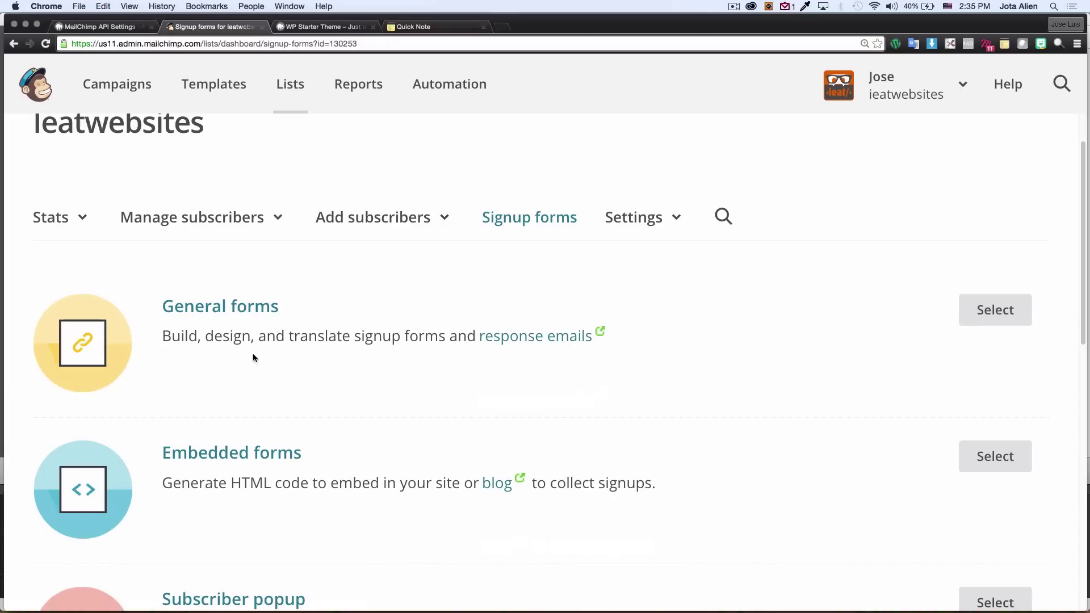
click(241, 309)
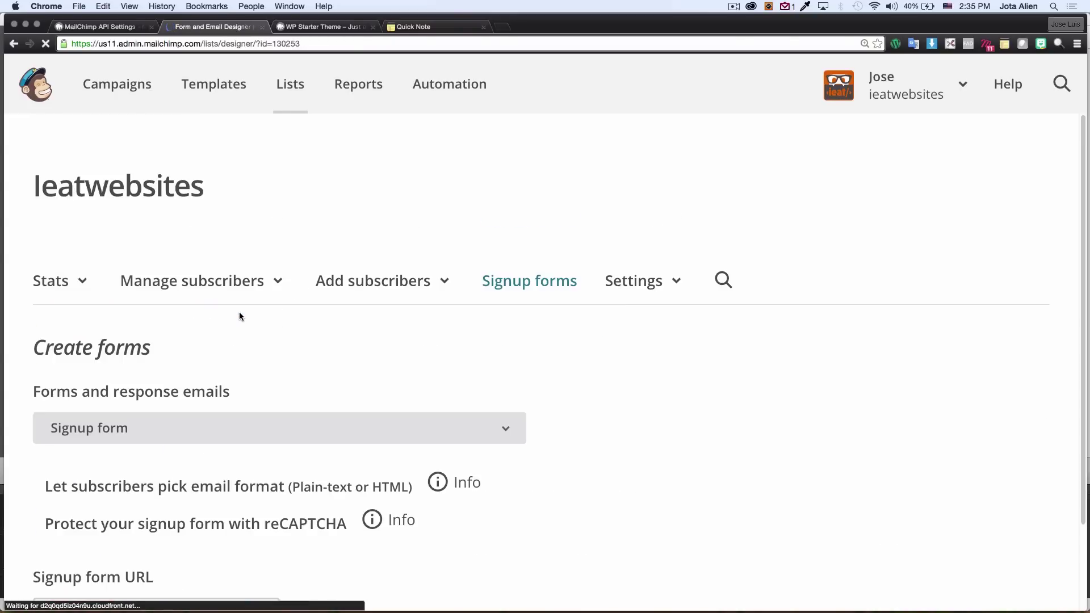
scroll(572, 345, down, 3)
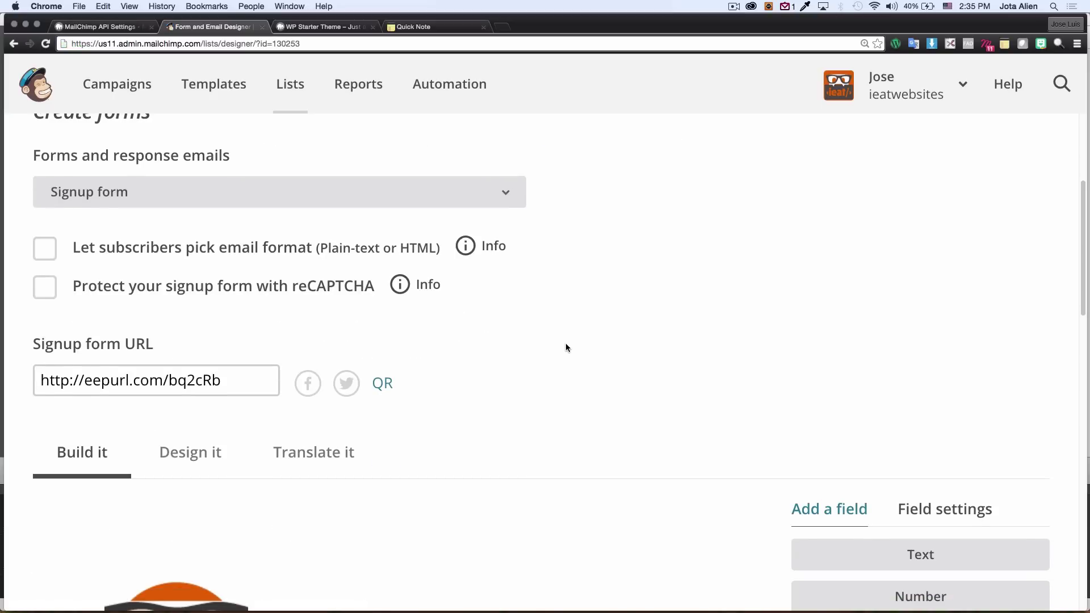
scroll(566, 348, down, 10)
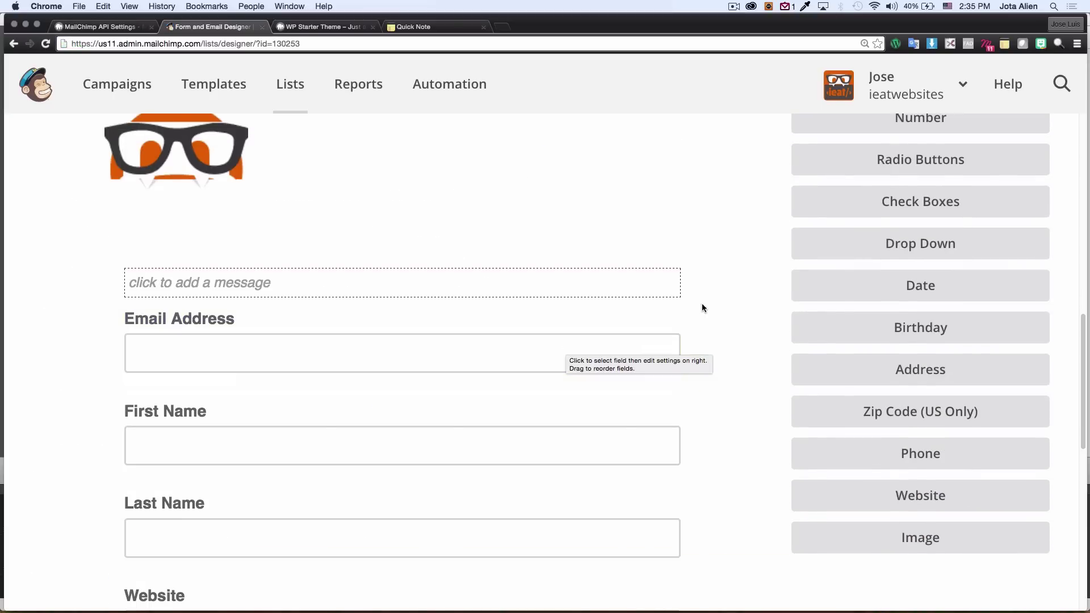
scroll(704, 304, down, 3)
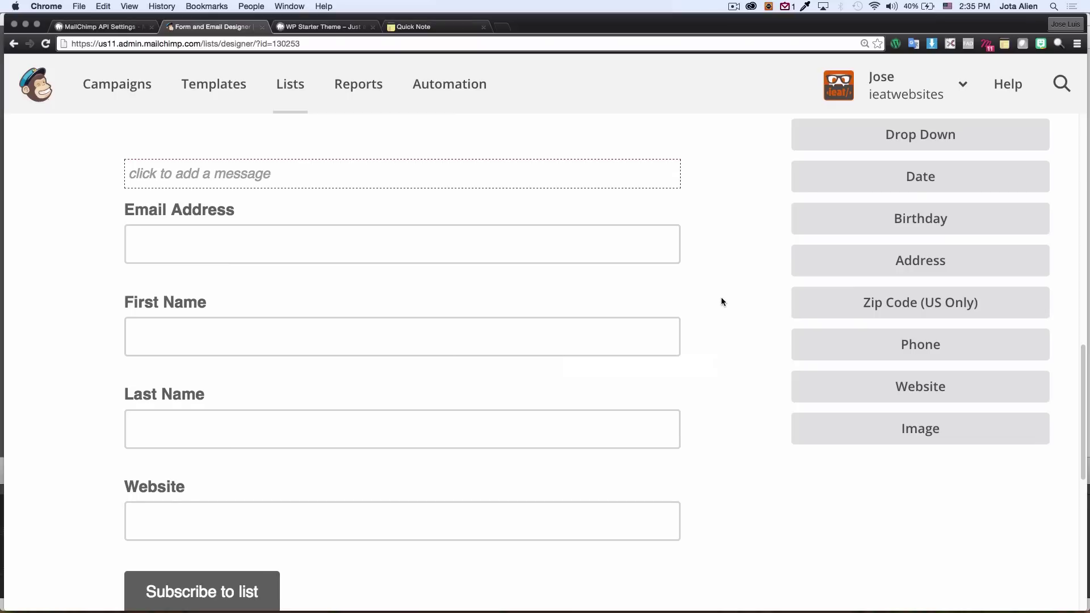
scroll(721, 297, down, 1)
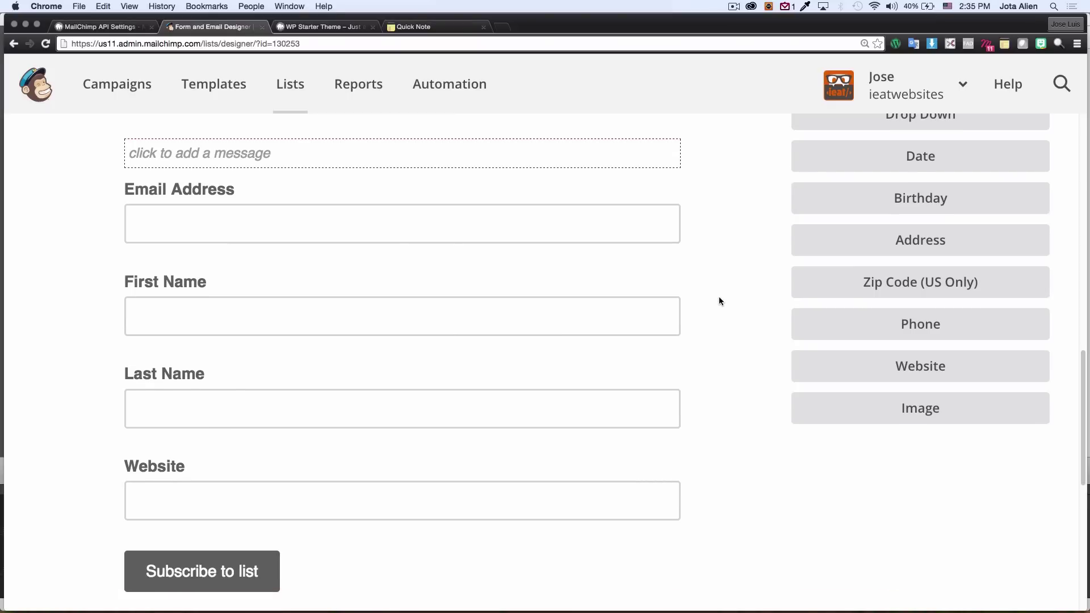
Step: Expand ieatwebsites in WordPress to show EMAIL, FNAME, LNAME, MMERGE3 and compare with MailChimp's form
click(105, 26)
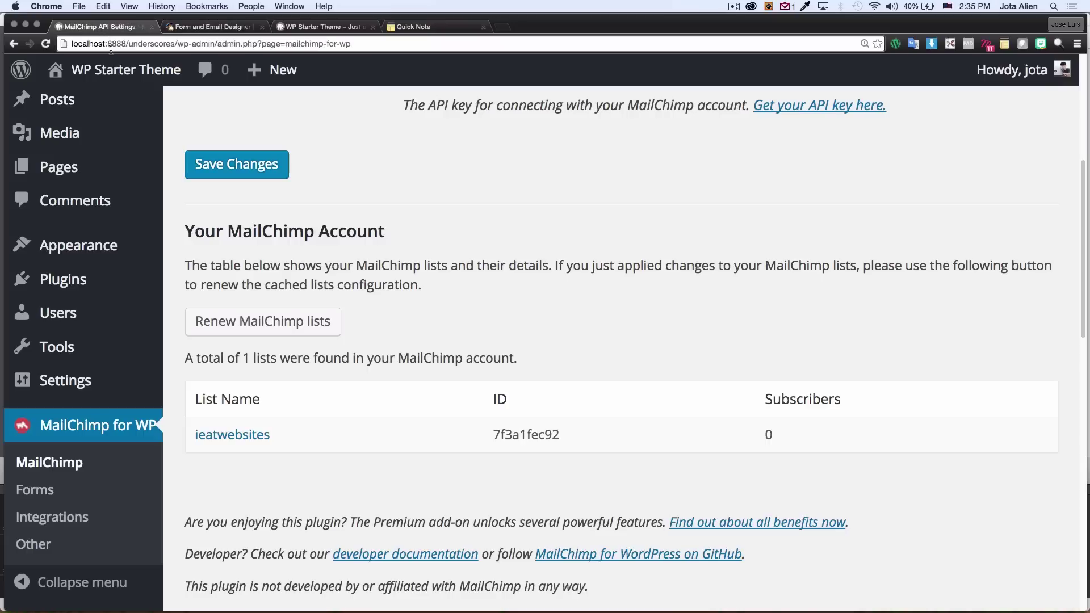
scroll(418, 341, down, 3)
click(252, 328)
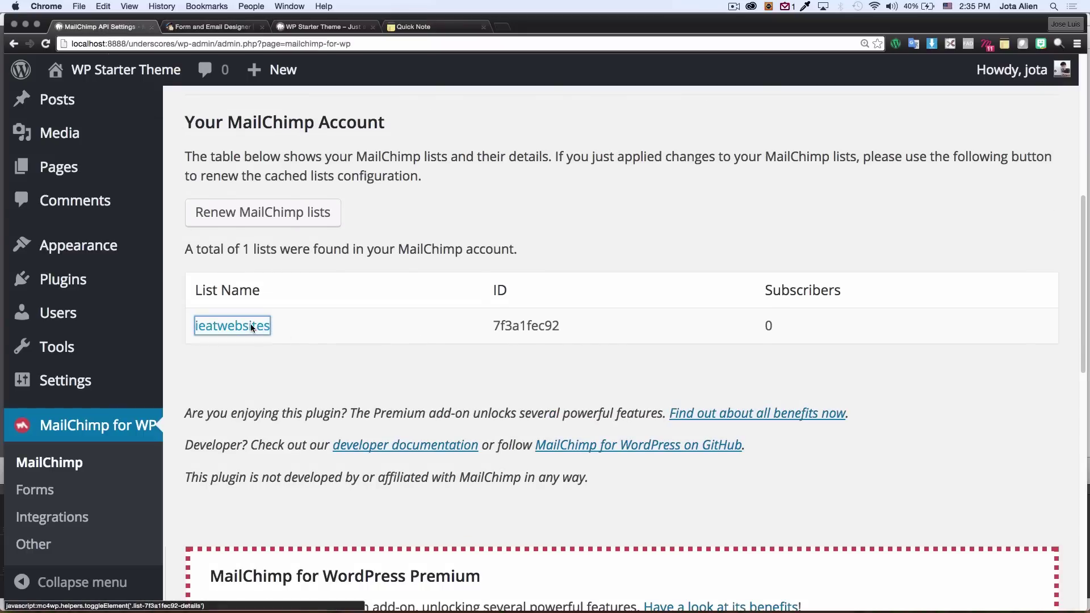
scroll(327, 369, down, 4)
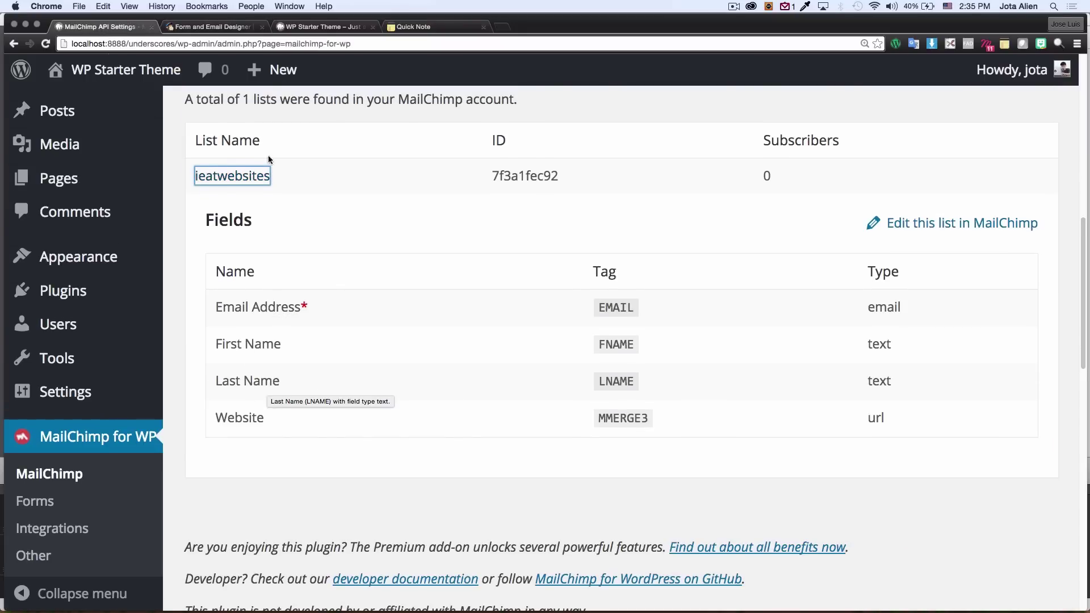
click(212, 27)
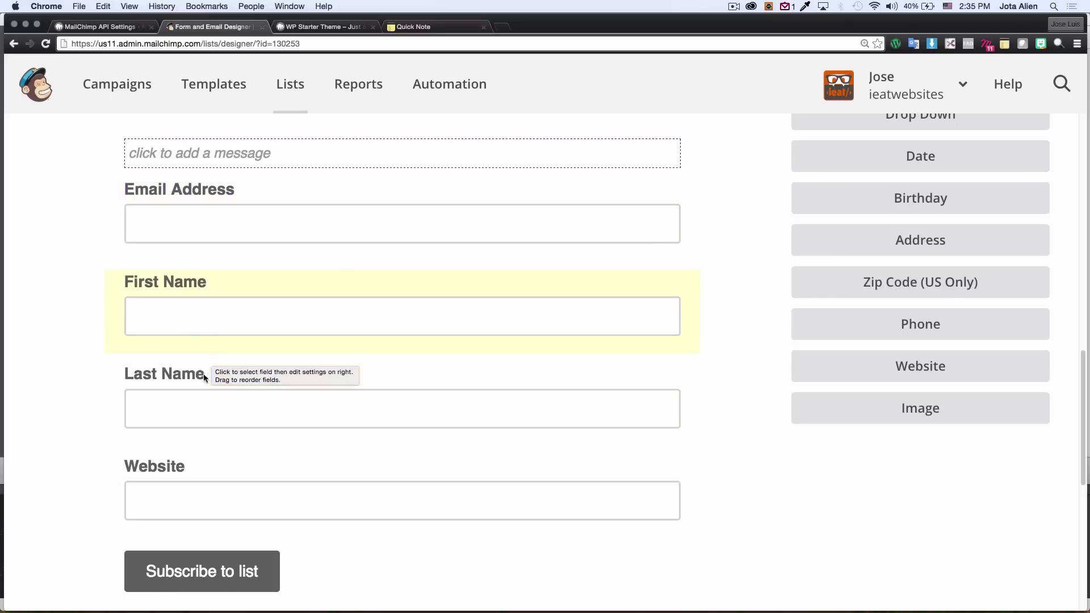
click(108, 28)
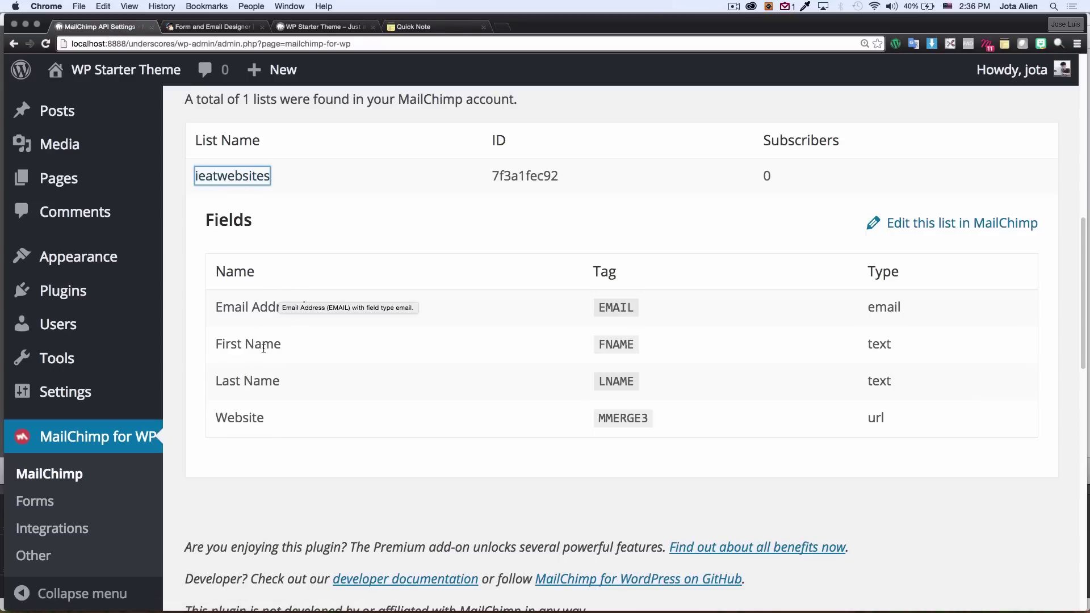
click(213, 27)
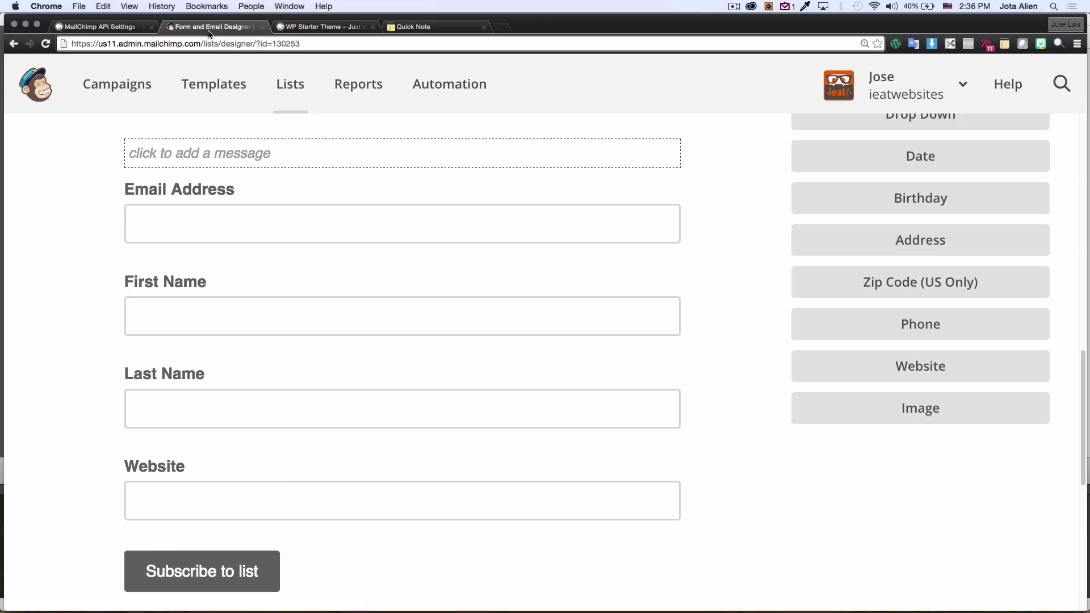
Step: Delete the Website field from the MailChimp signup form, confirming with DELETE
click(393, 464)
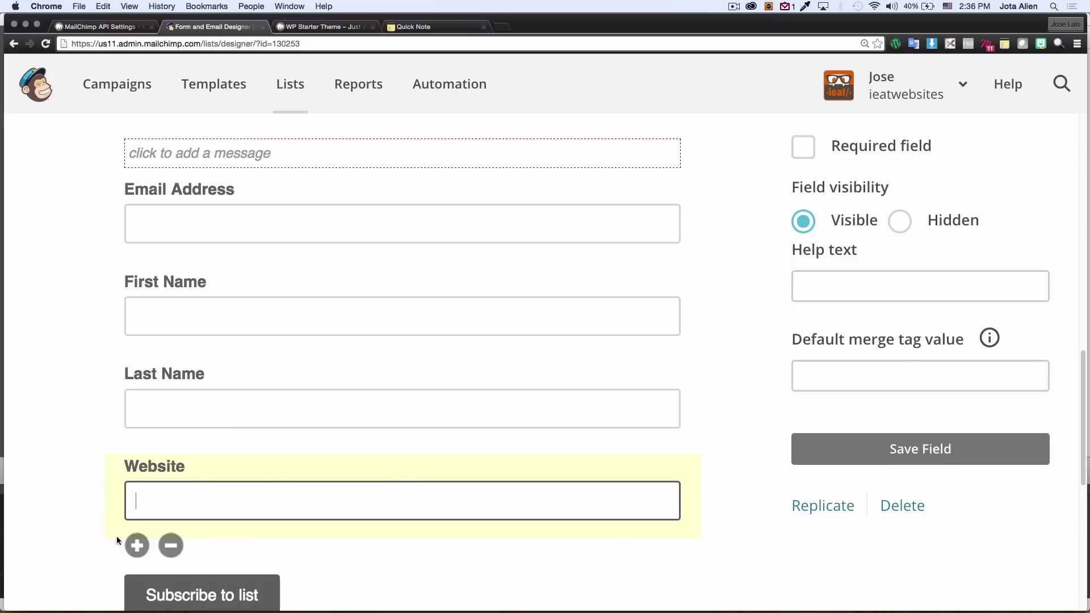
click(172, 546)
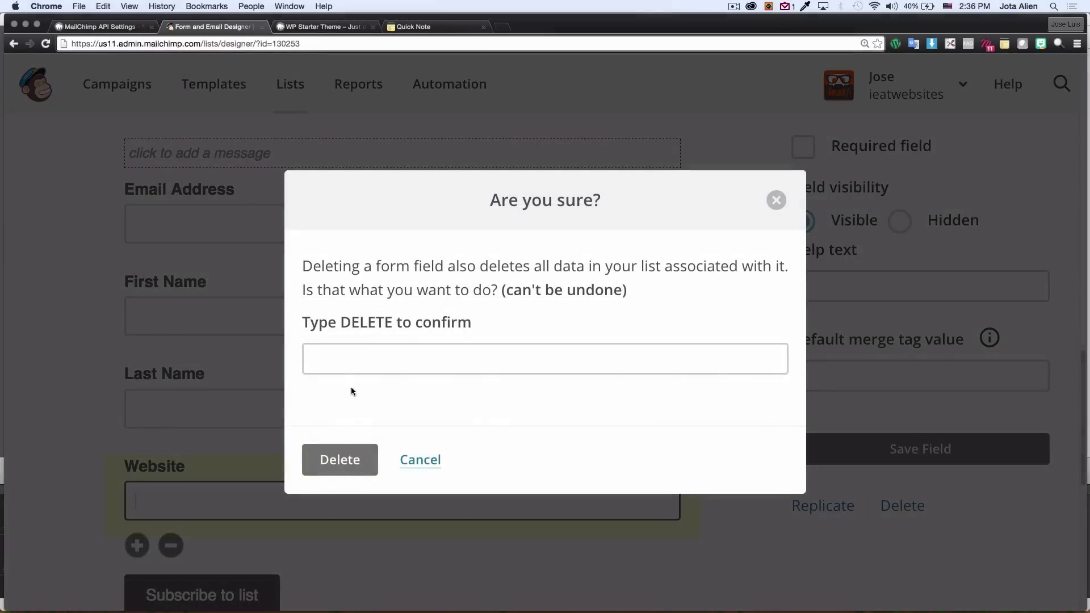
click(356, 357)
text(DELETE)
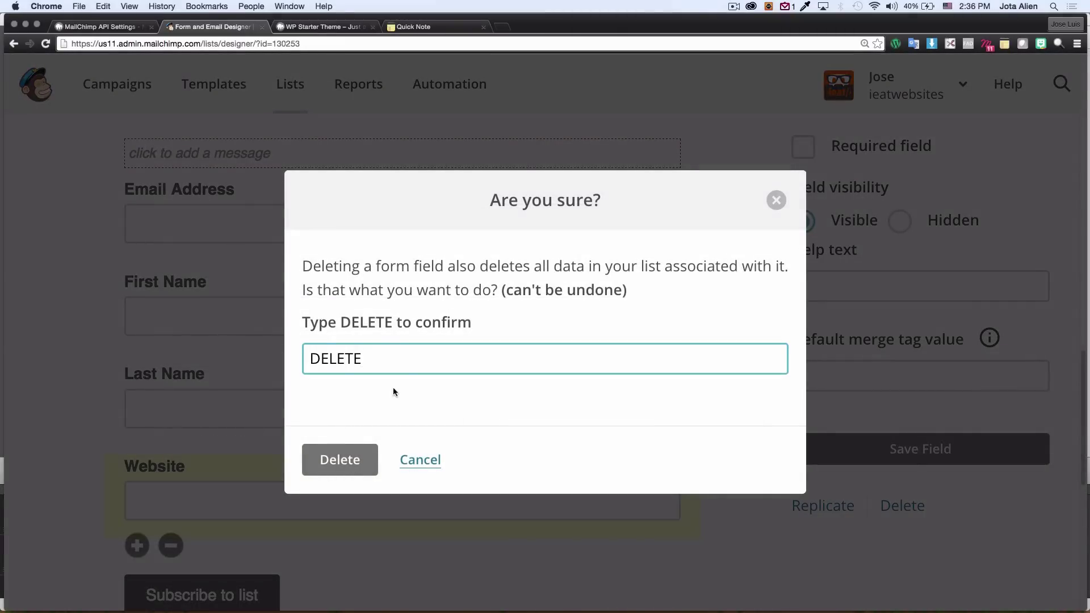
click(340, 461)
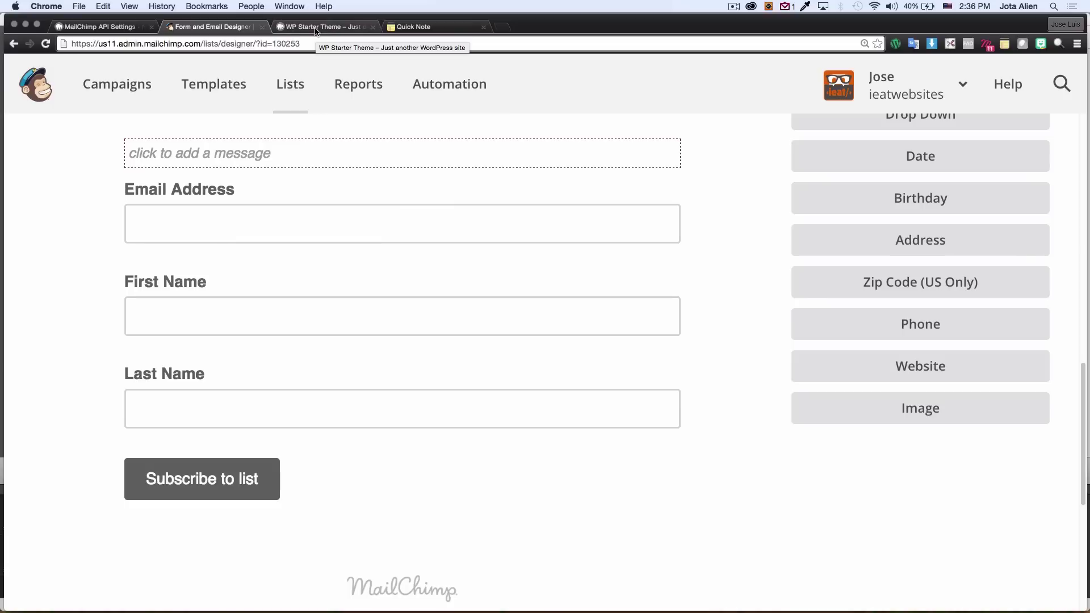
click(98, 29)
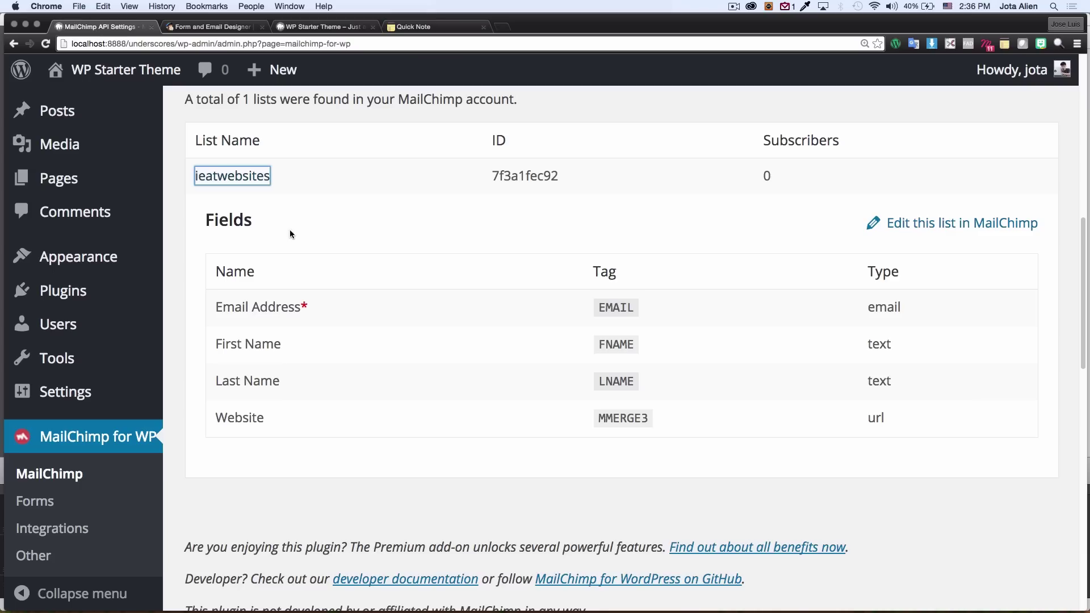
Step: Renew the MailChimp lists and check that ieatwebsites shows only EMAIL, FNAME and LNAME
scroll(289, 231, up, 2)
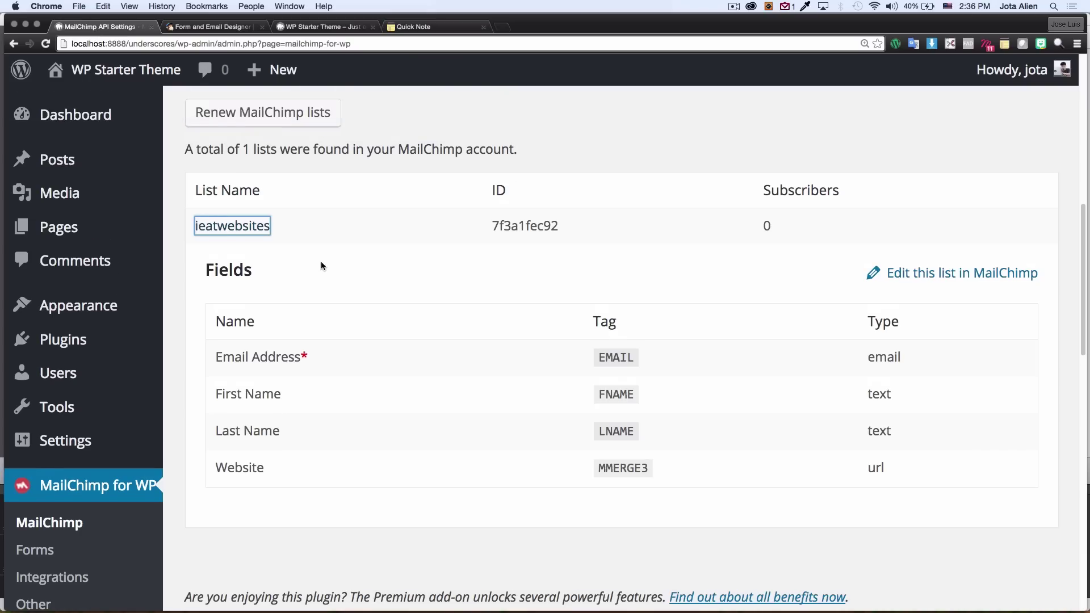
scroll(284, 227, up, 1)
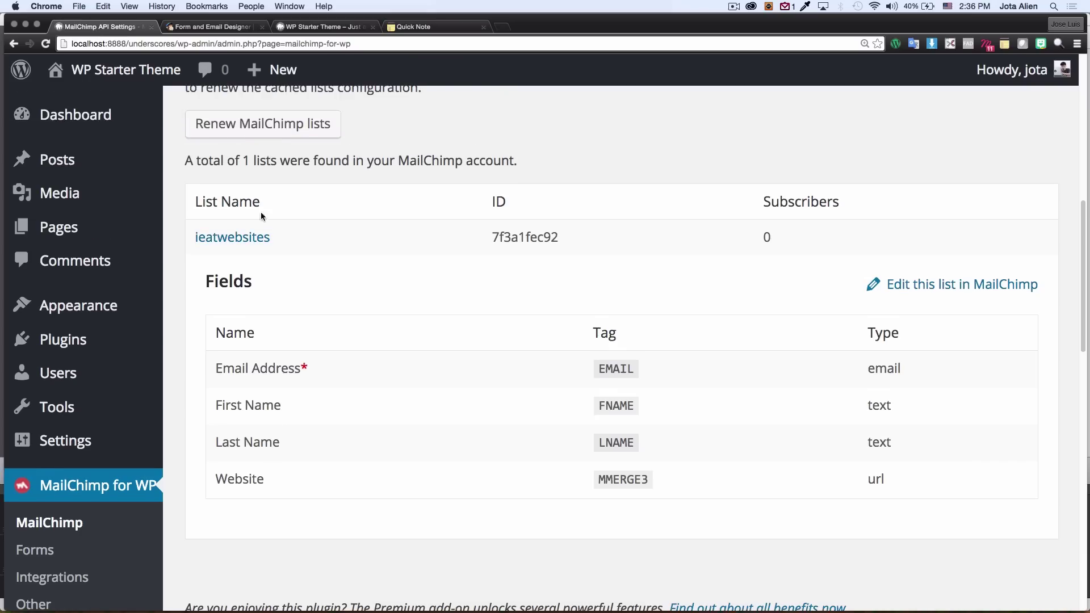
click(218, 126)
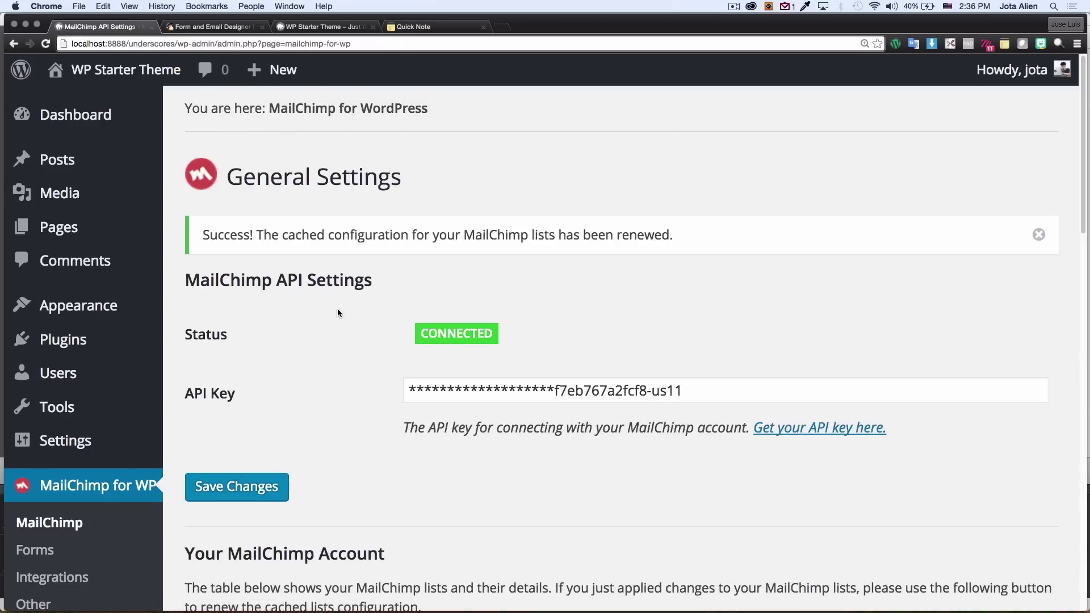
scroll(345, 303, down, 6)
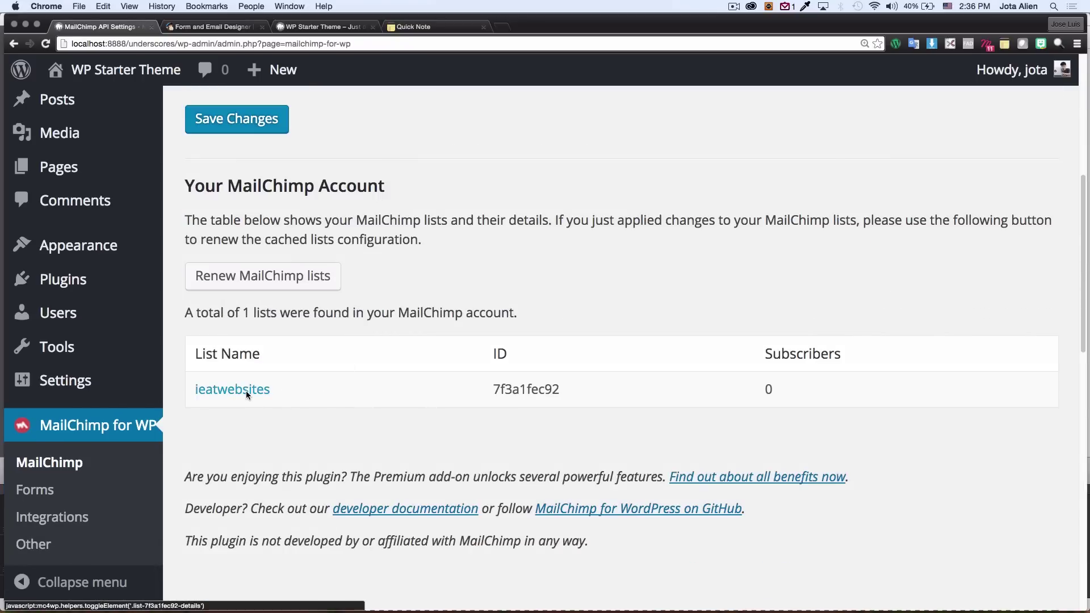
click(246, 391)
scroll(309, 385, down, 2)
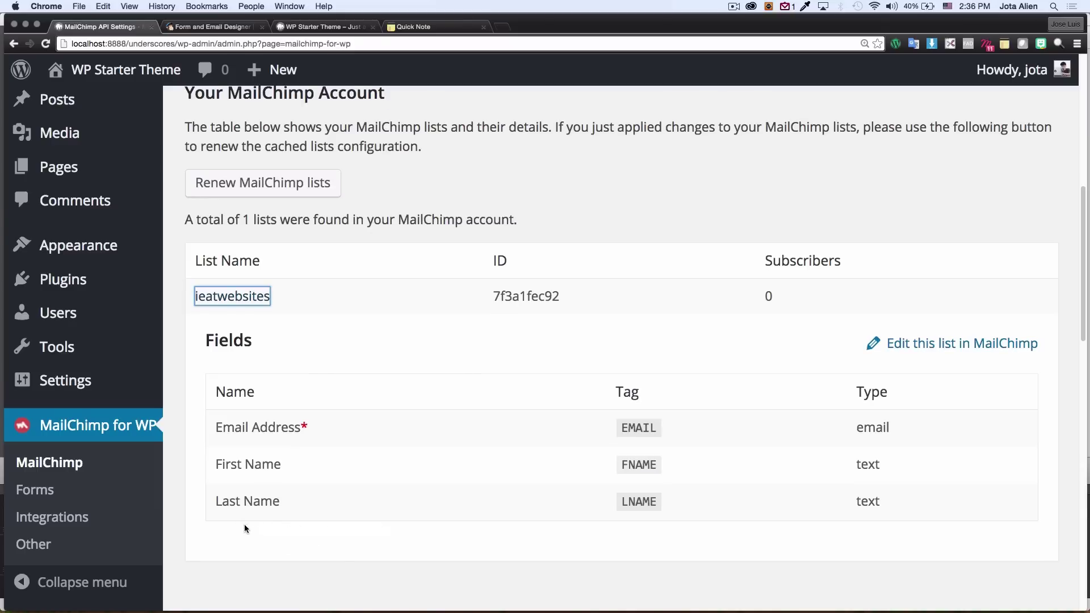
scroll(385, 332, up, 1)
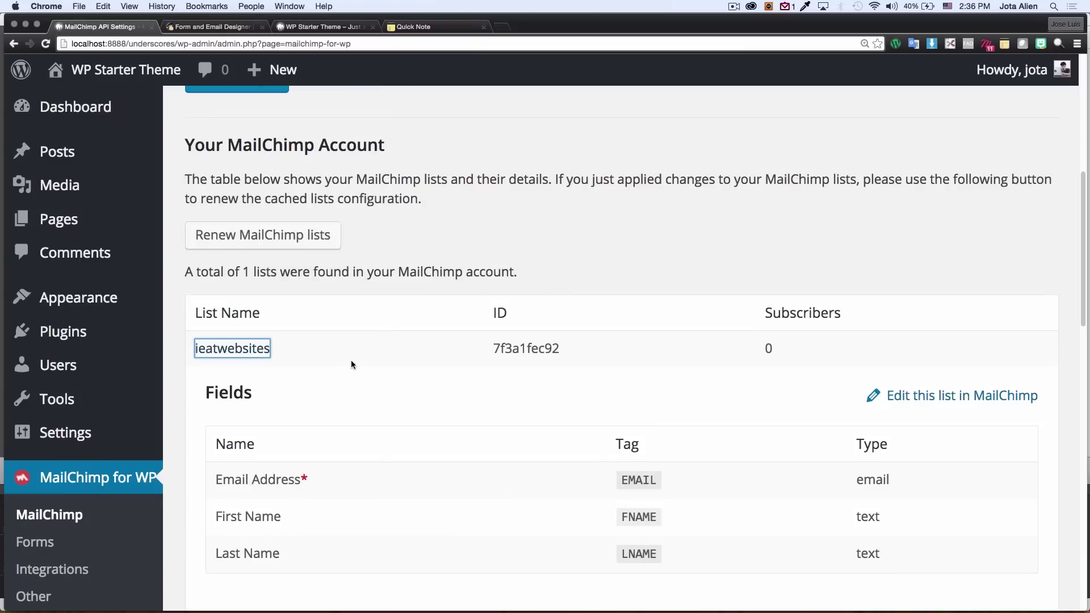
scroll(351, 363, down, 2)
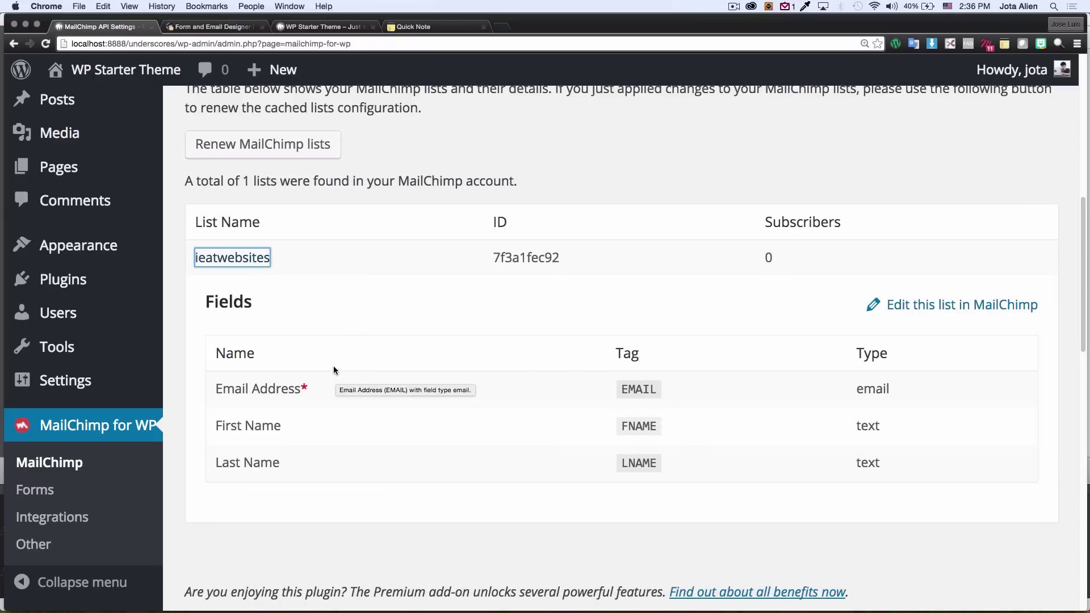
click(43, 497)
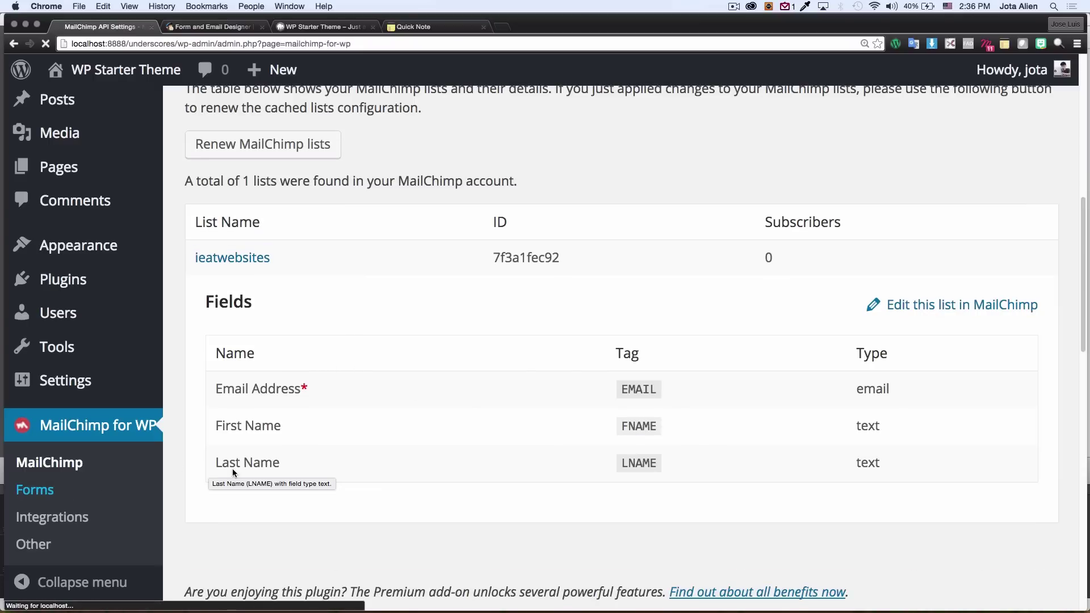
Step: Review the form code's First Name, Last Name, email and submit blocks
scroll(585, 321, down, 2)
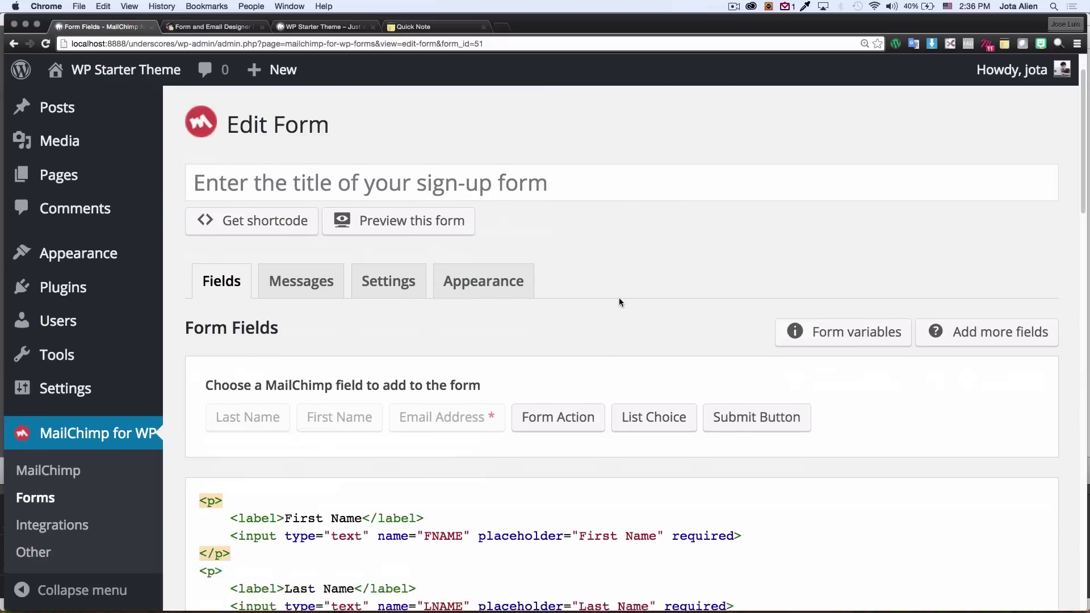
scroll(619, 297, down, 8)
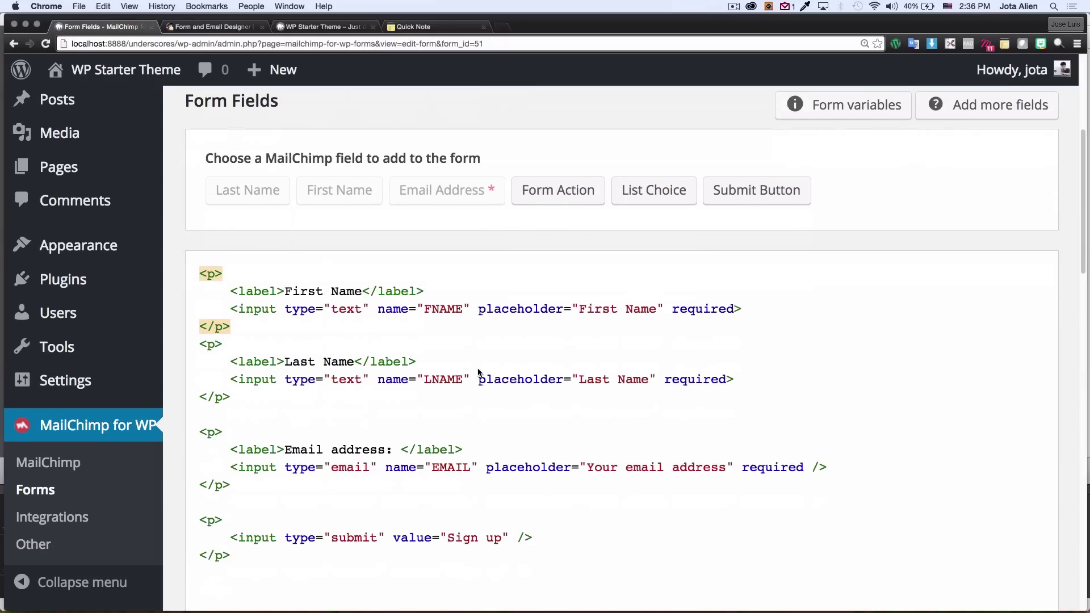
scroll(384, 455, down, 1)
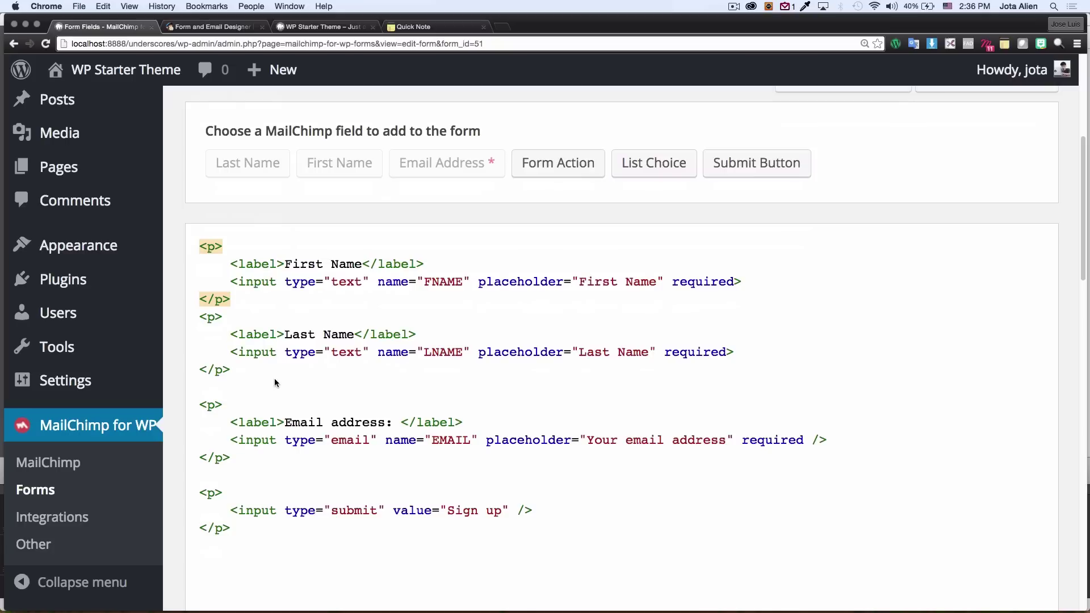
drag(199, 247, 342, 298)
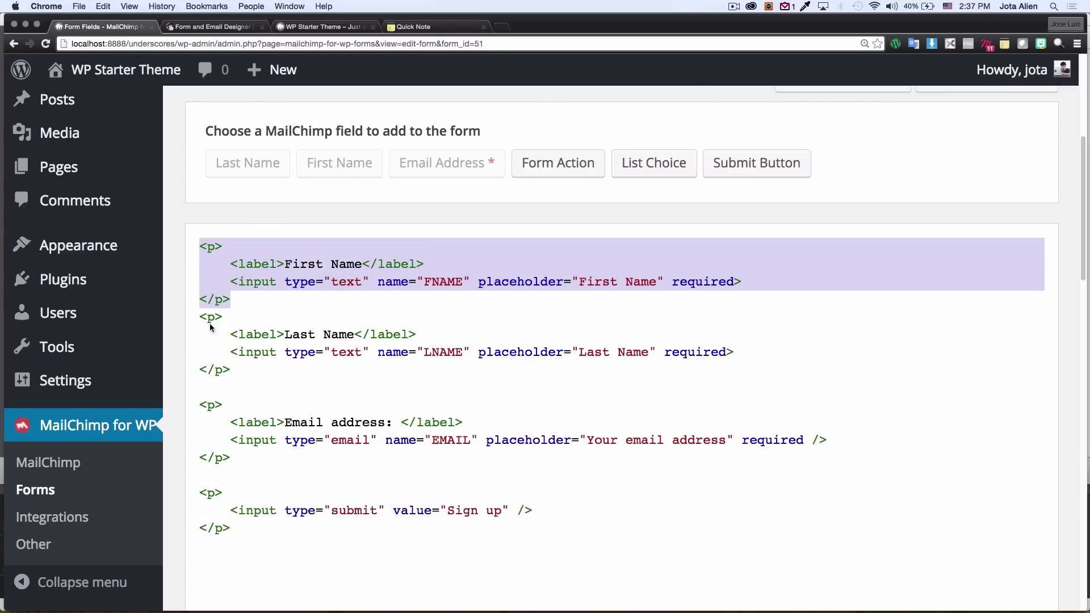
drag(200, 317, 264, 373)
drag(199, 404, 258, 451)
drag(230, 510, 534, 508)
click(520, 488)
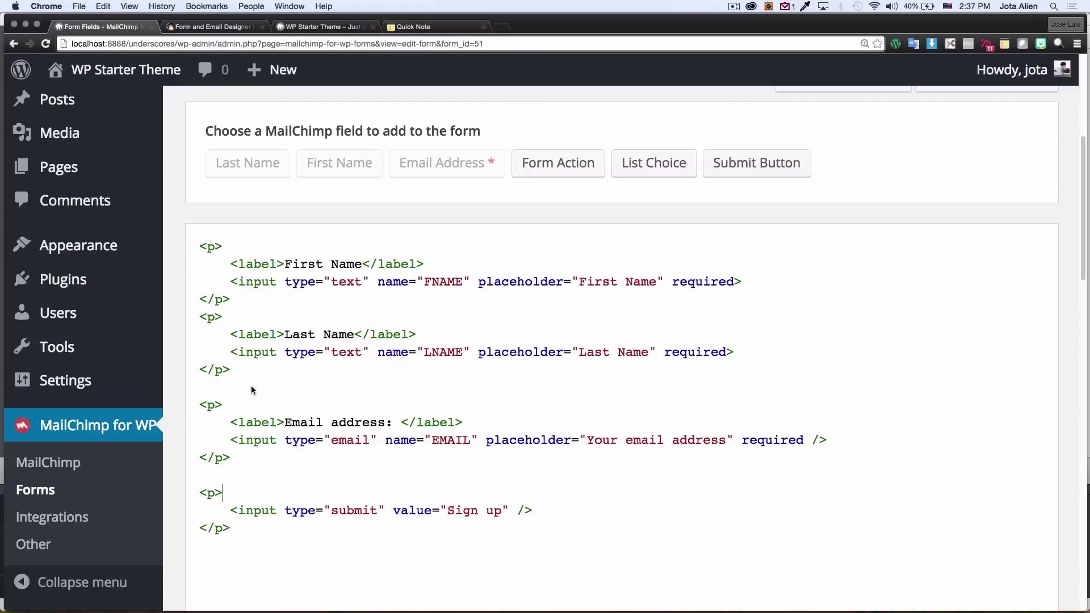
Step: Delete the First Name and Last Name blocks and the leftover blank lines from the code
drag(234, 370, 194, 247)
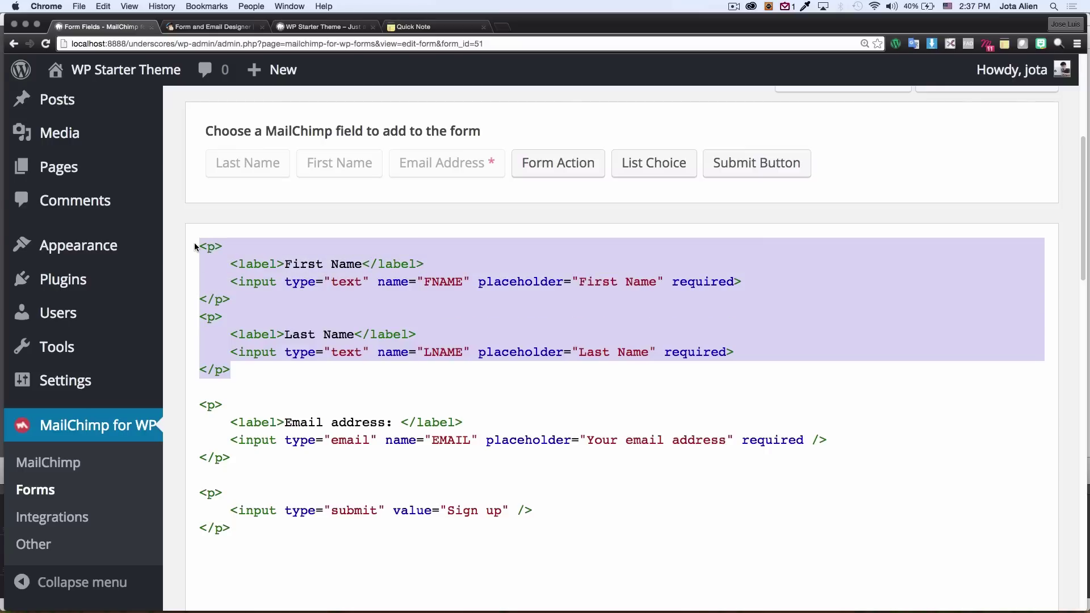
key(BackSpace)
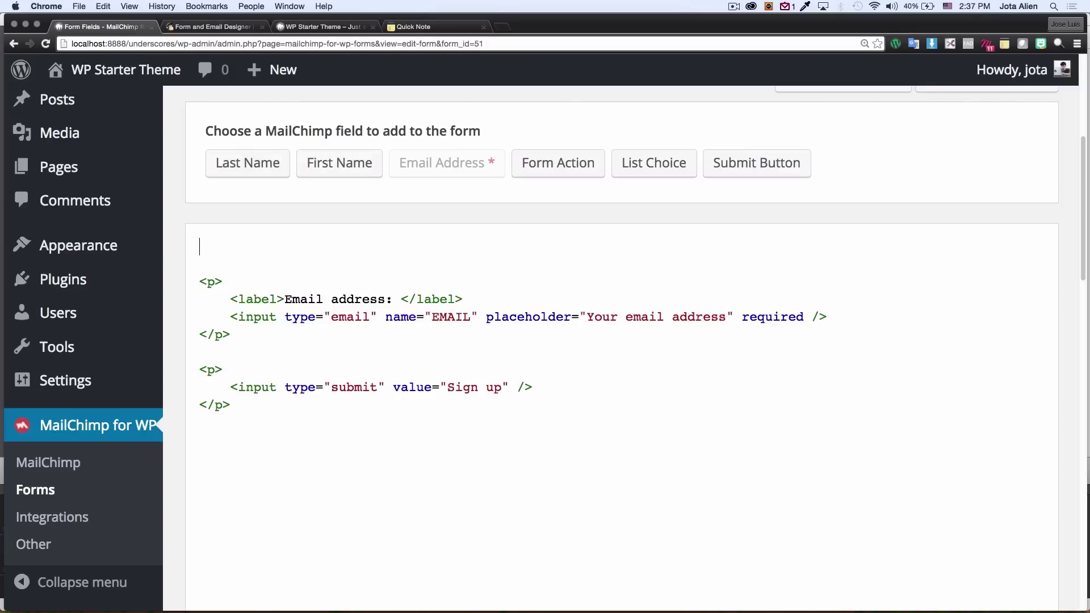
key(Down)
key(BackSpace)
key(BackSpace)
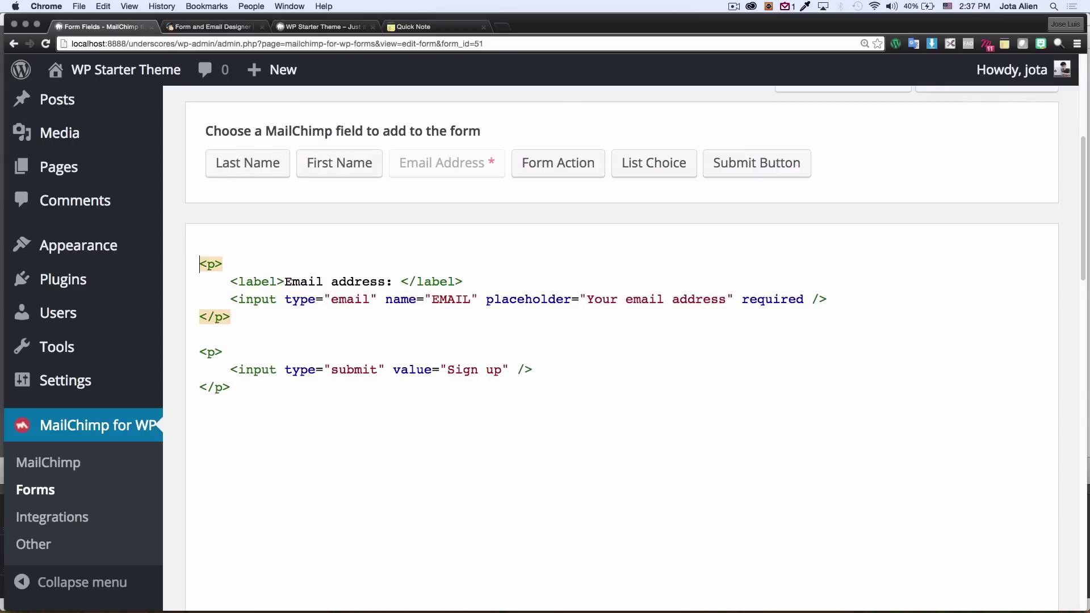
click(295, 356)
click(278, 372)
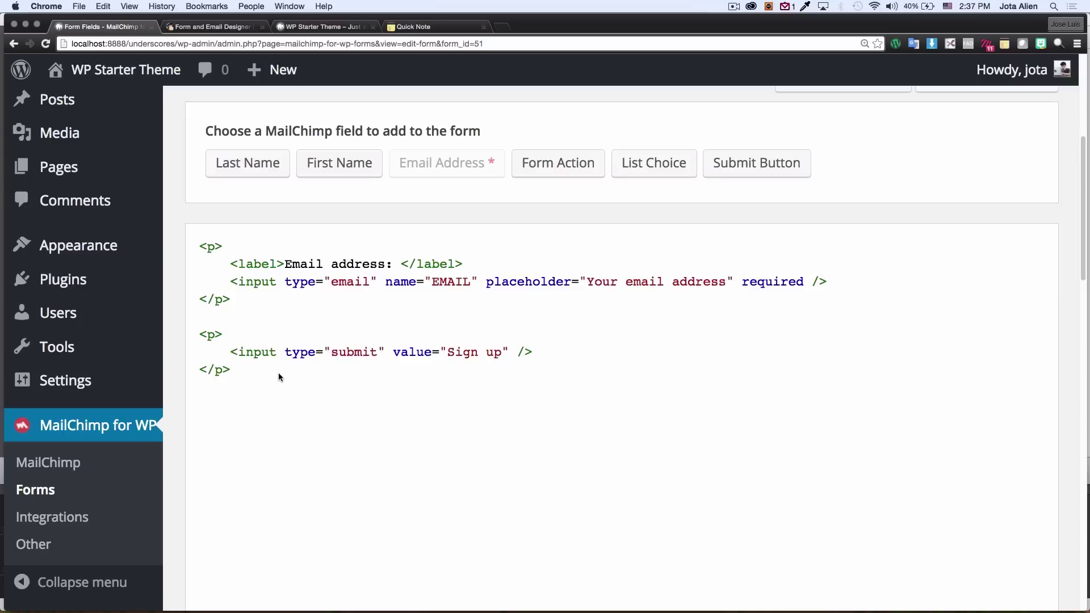
click(199, 247)
Step: Insert a required First Name field with placeholder 'First Name' on a new top line
key(Return)
key(Up)
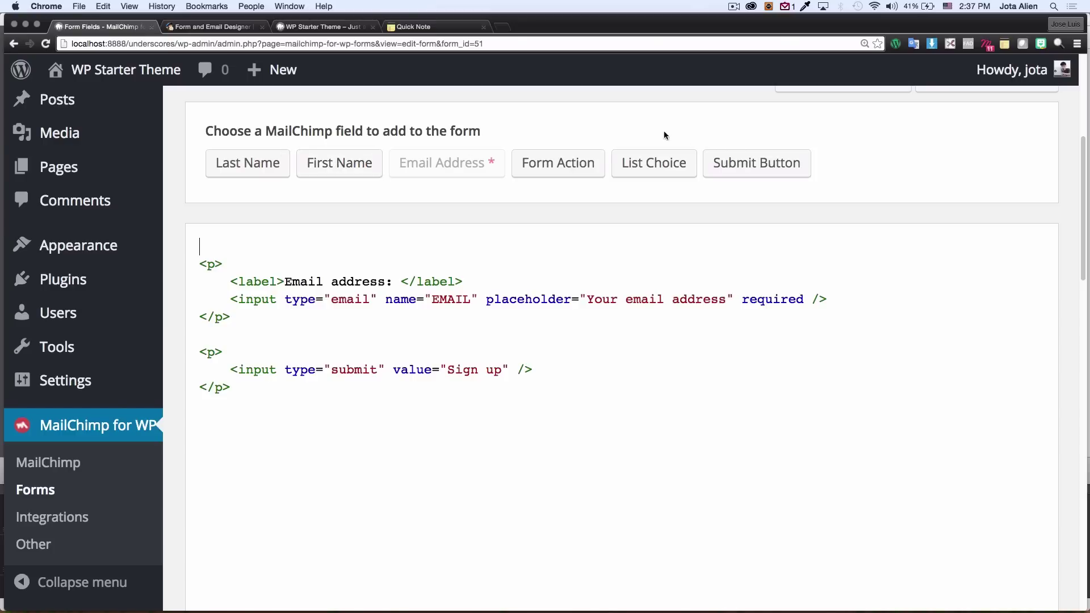
click(319, 165)
click(343, 266)
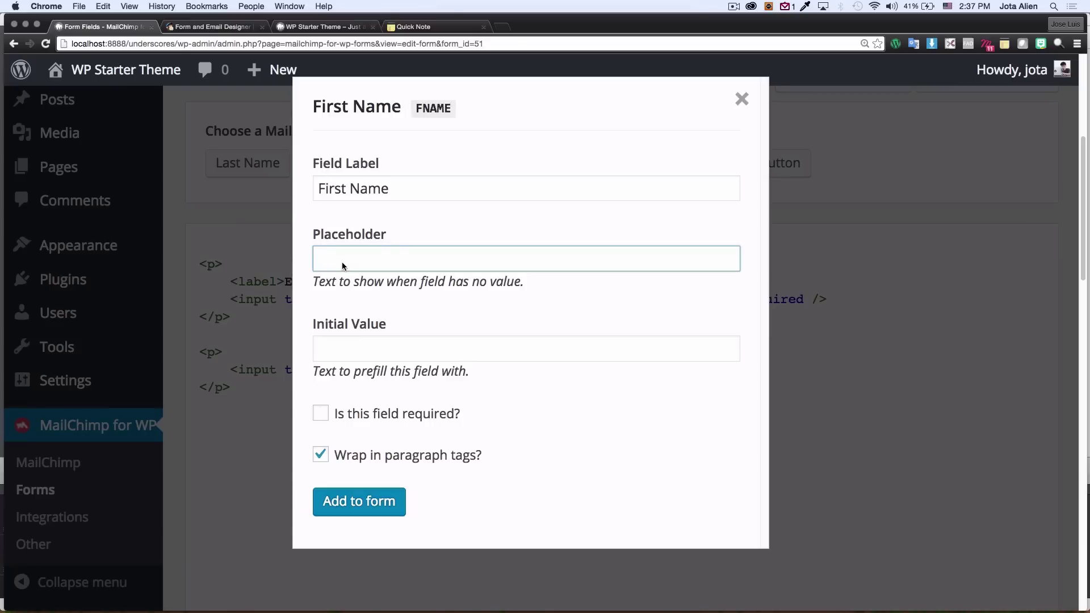
text(f)
key(BackSpace)
text(f)
key(BackSpace)
text(First Name)
click(322, 415)
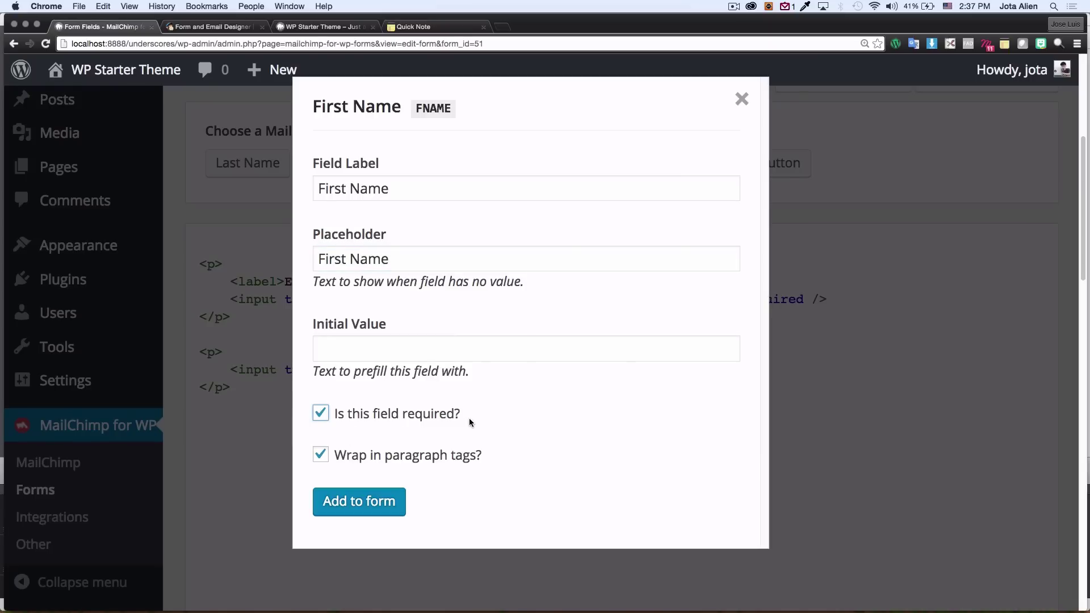
click(352, 504)
Step: Insert an empty line right after the First Name block in the form markup
click(203, 248)
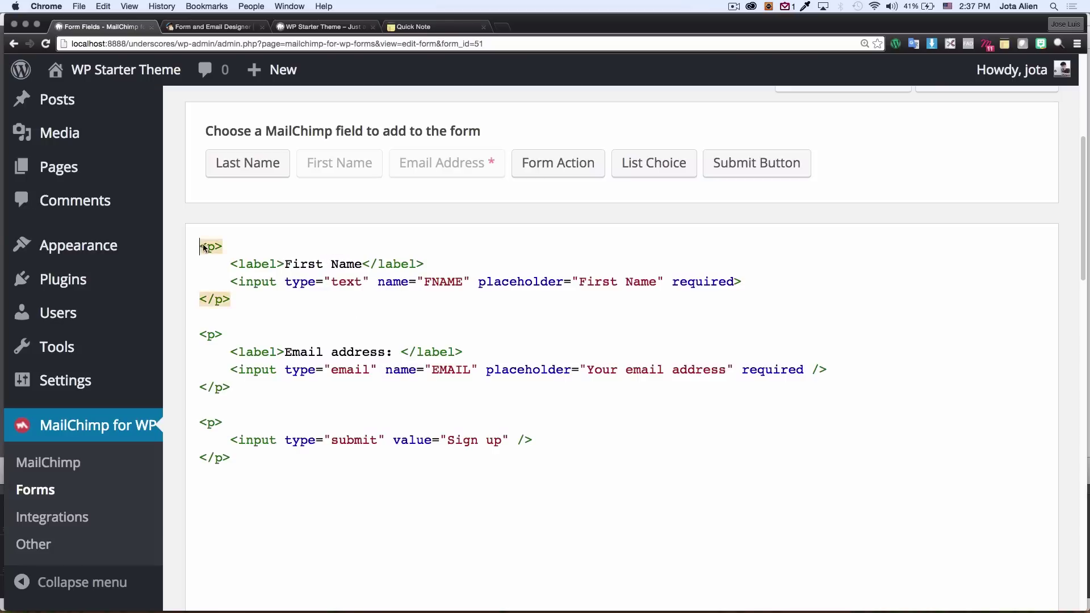
drag(203, 248, 266, 314)
click(243, 302)
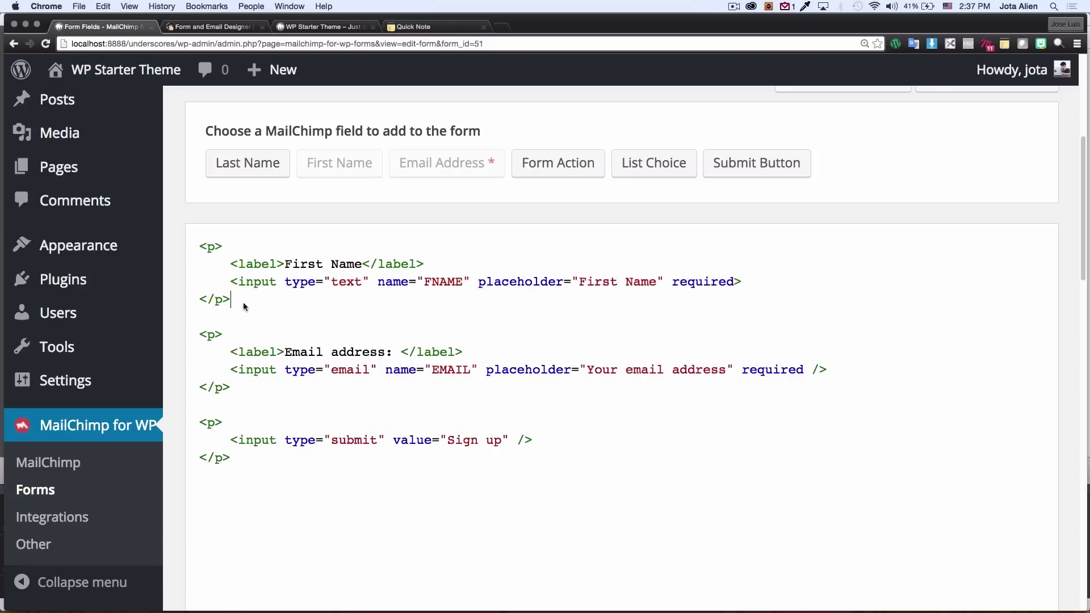
key(Return)
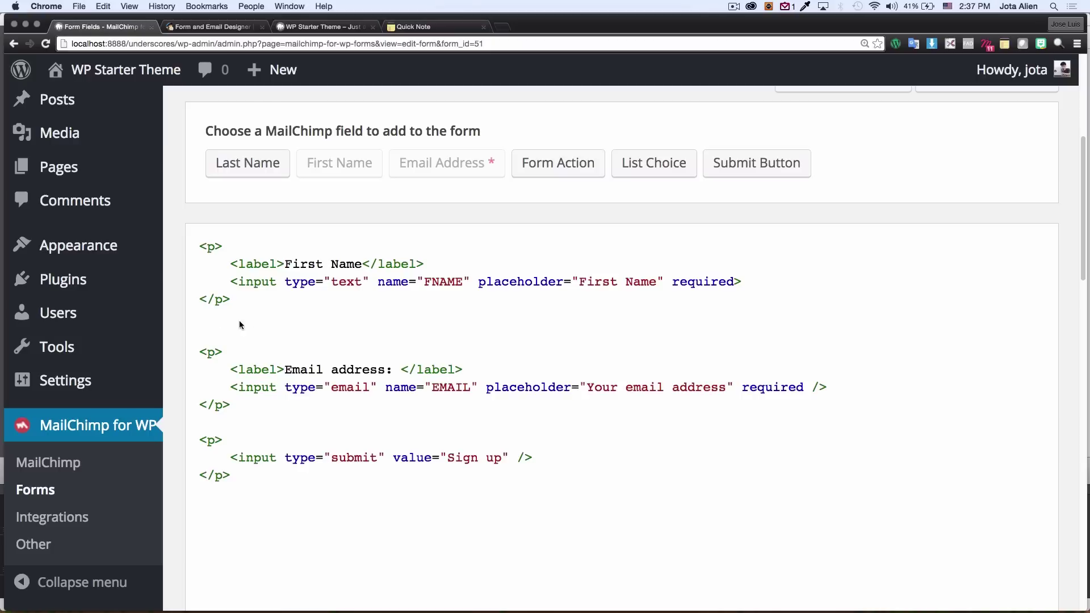
Step: Add an optional Last Name field with placeholder 'Last Name' to the form
click(243, 164)
click(333, 254)
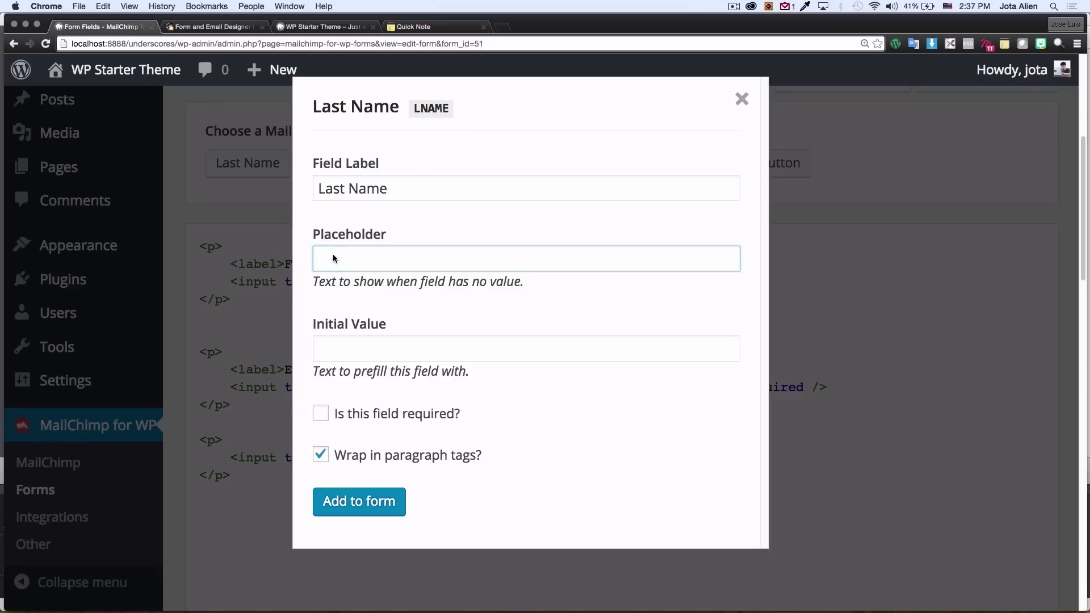
text(Last Name)
click(321, 413)
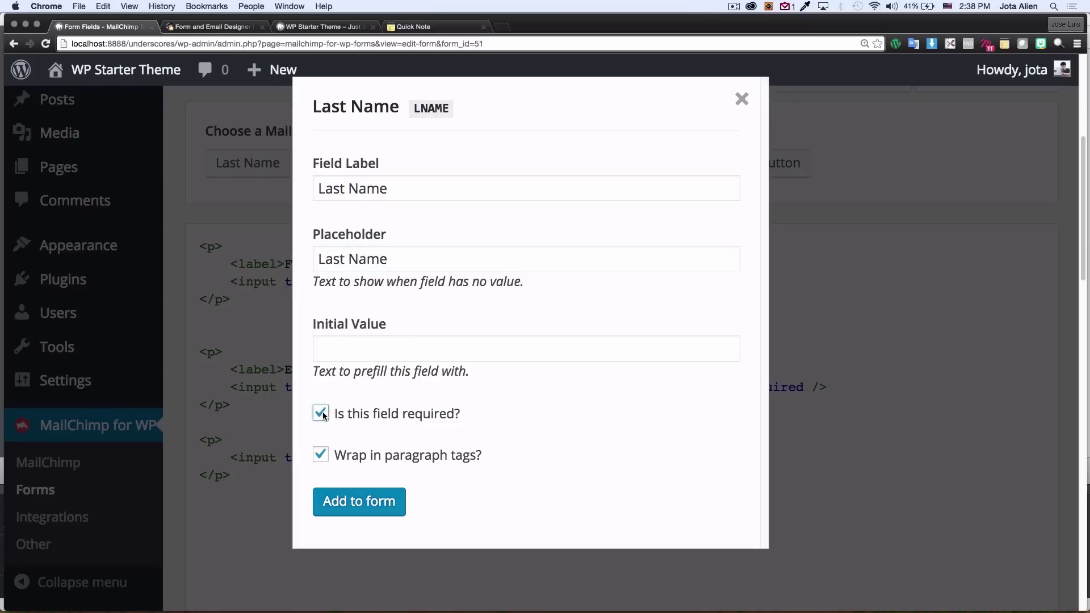
click(320, 414)
click(356, 507)
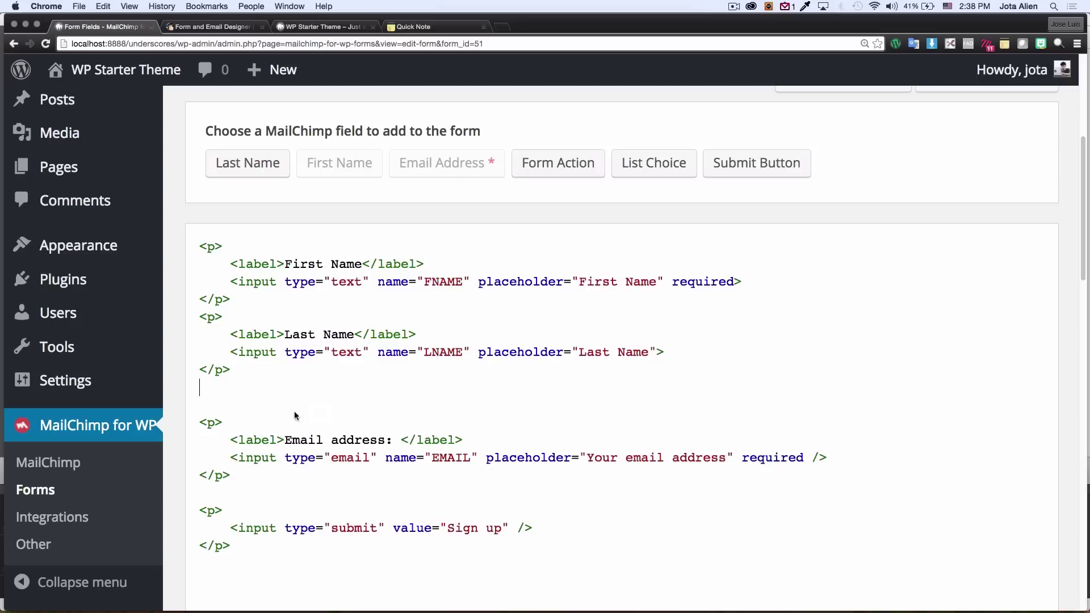
Step: Remove the extra blank line left above the Email block
drag(202, 246, 227, 366)
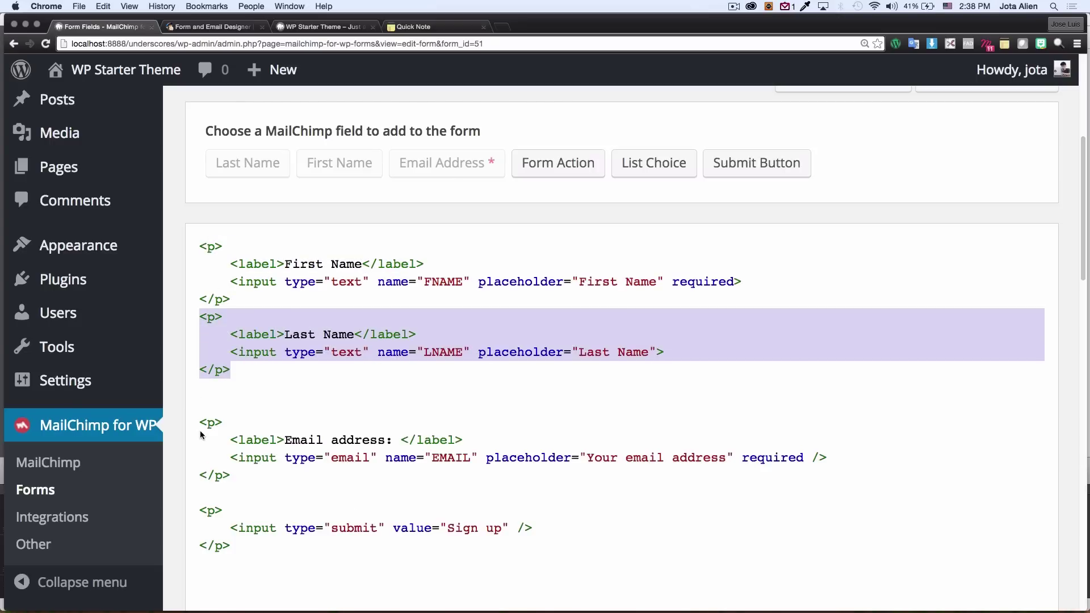
drag(200, 425, 229, 472)
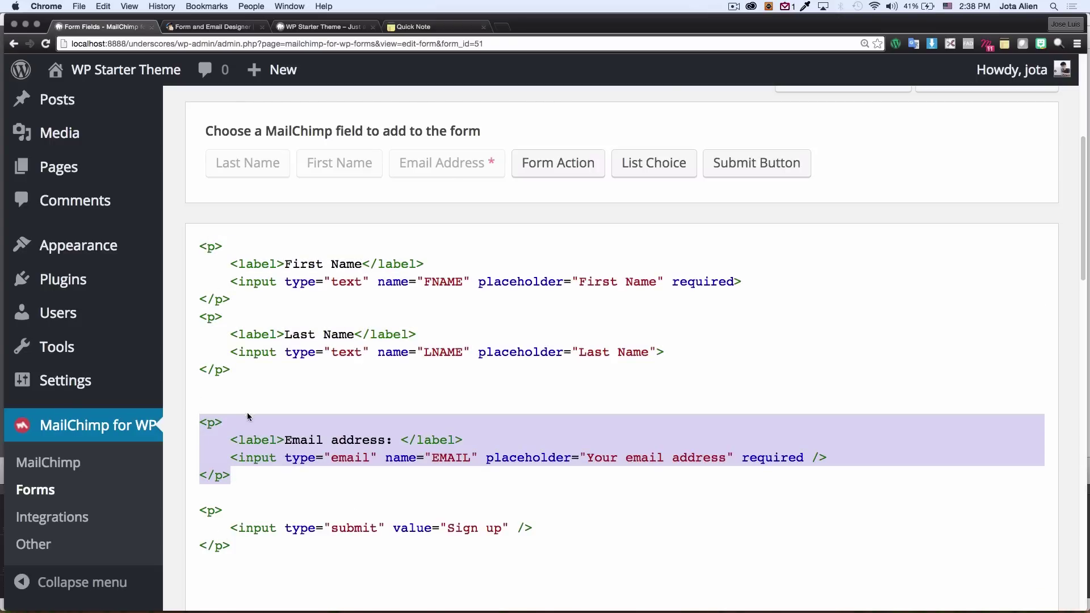
click(232, 402)
key(BackSpace)
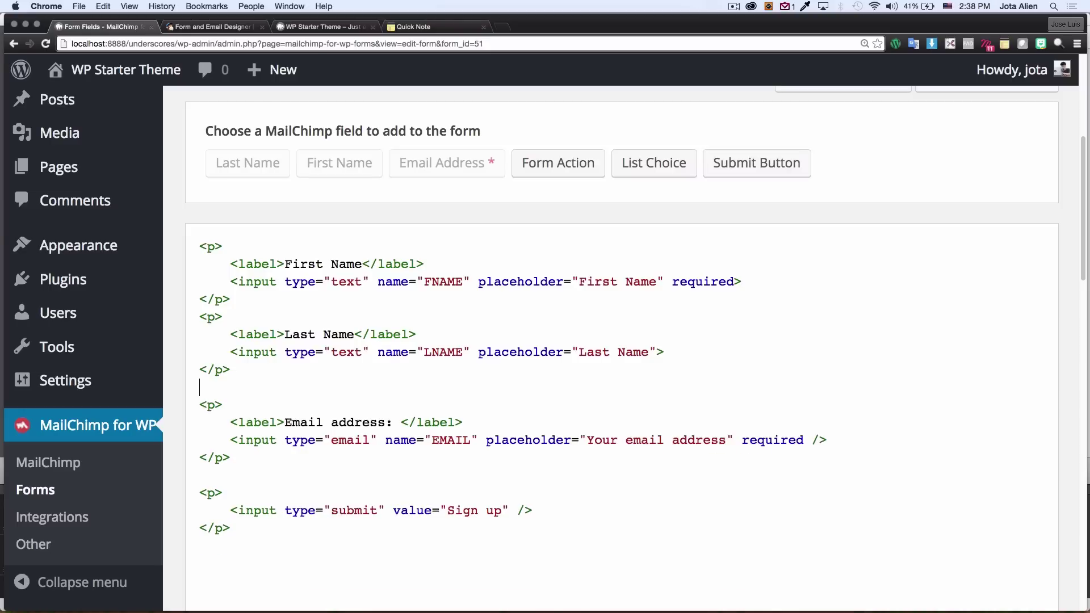
Step: Delete the remaining blank line before Email and save the signup form
key(BackSpace)
scroll(337, 415, down, 5)
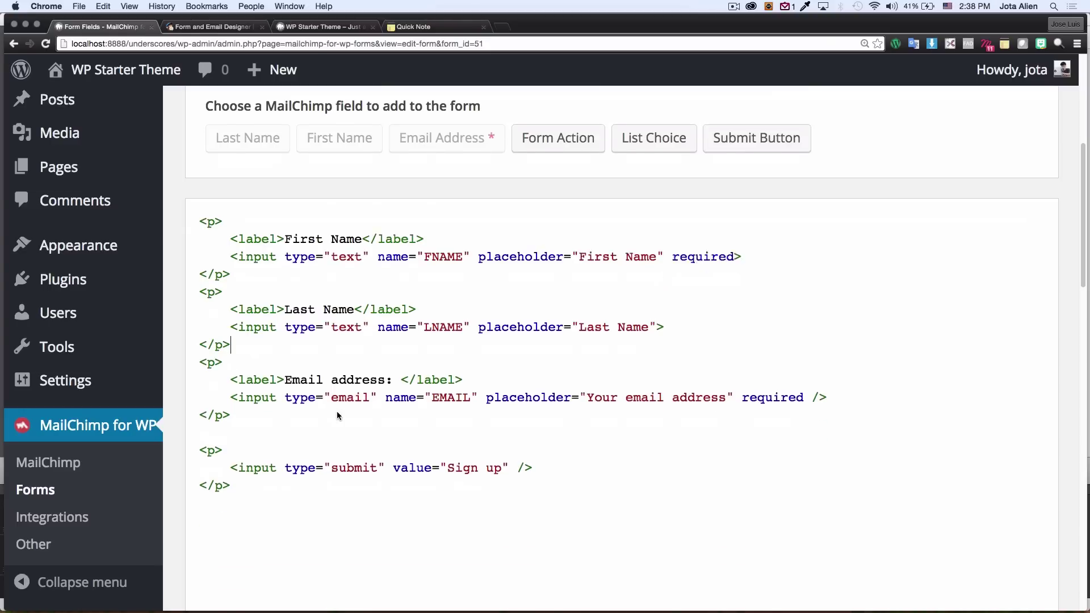
scroll(336, 416, down, 2)
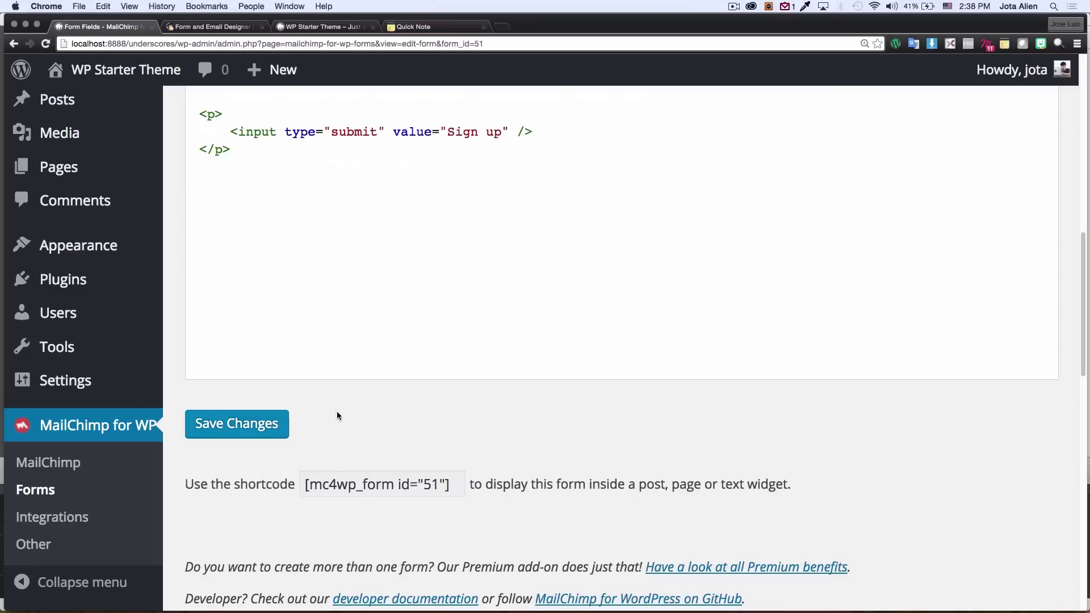
click(237, 423)
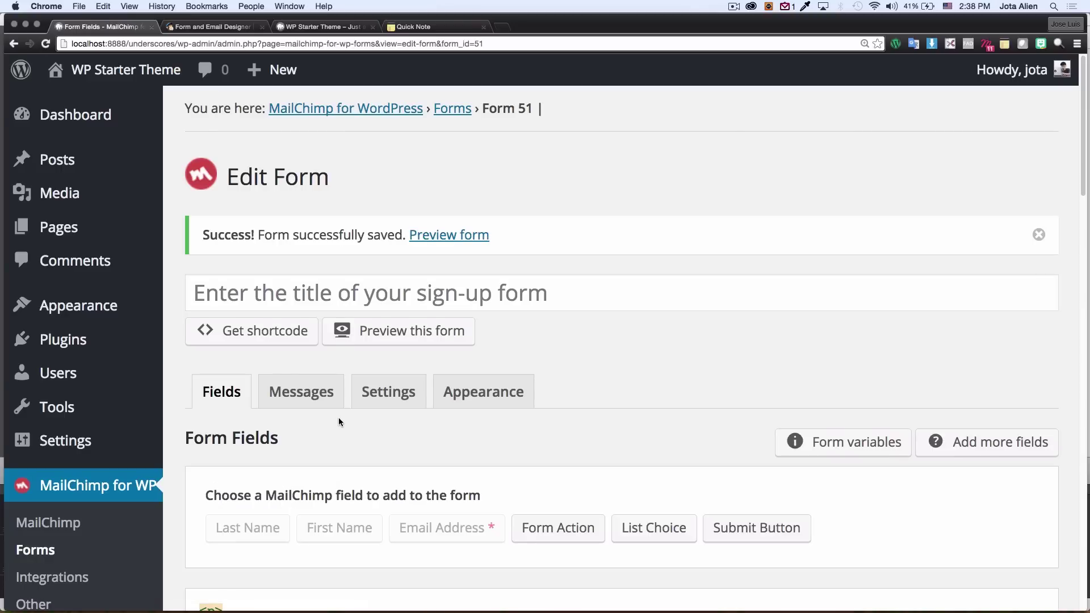
Step: Copy the form's shortcode [mc4wp_form id="51"] to the clipboard
scroll(339, 420, down, 9)
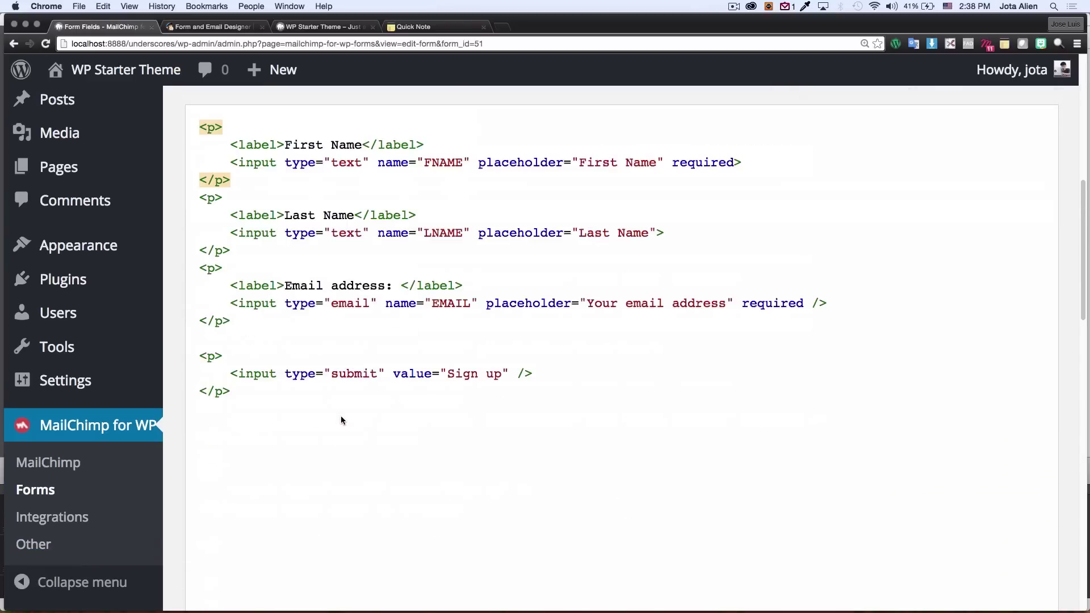
scroll(341, 420, down, 6)
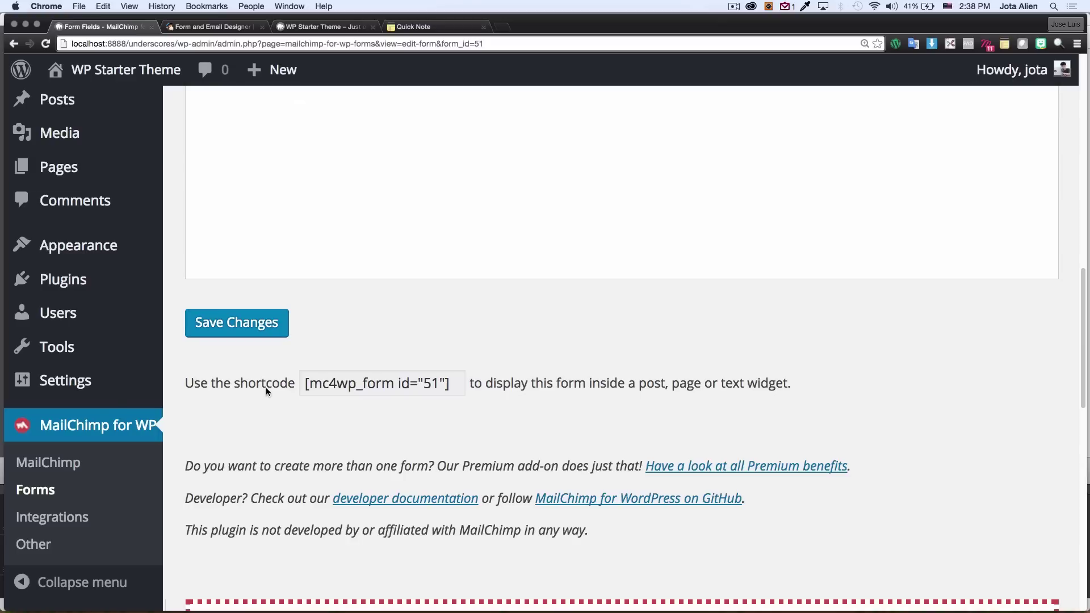
drag(304, 385, 454, 386)
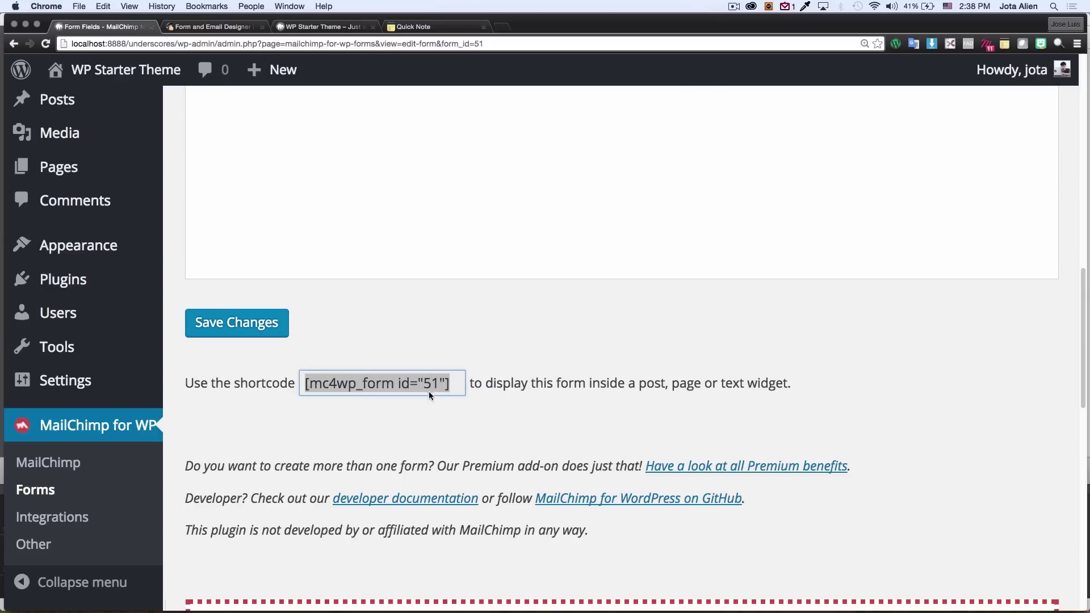
right_click(397, 383)
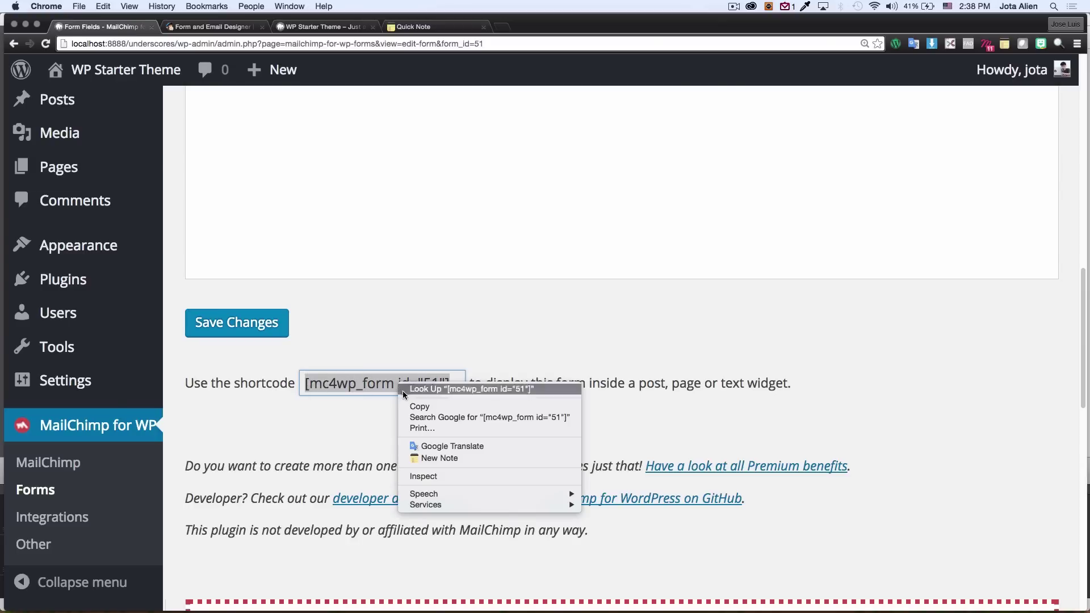
click(407, 406)
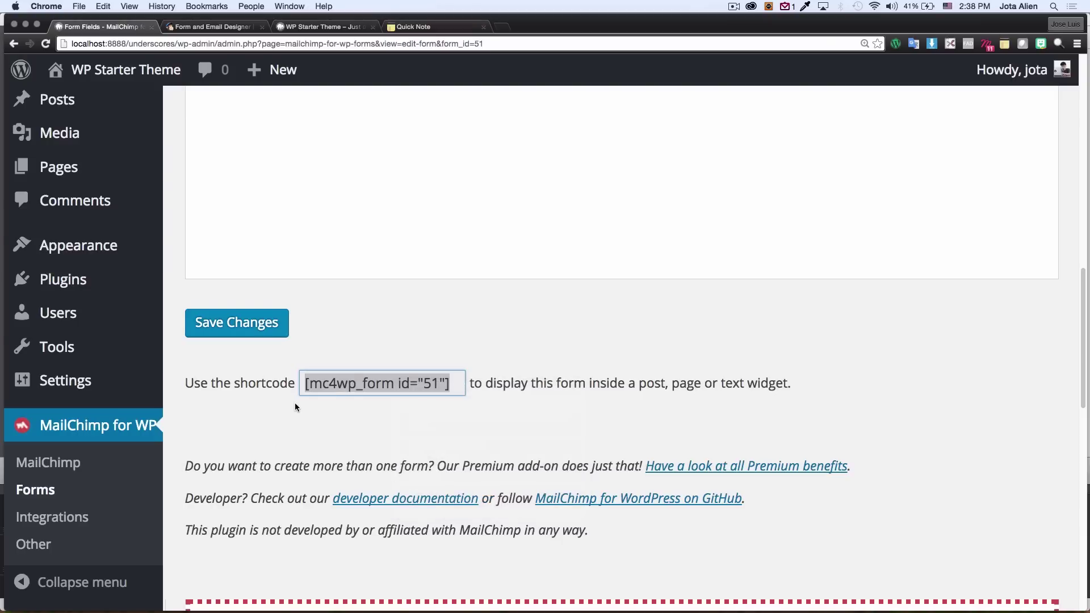
Step: Switch to the WP Starter Theme Home page and look over its lorem ipsum paragraph
click(318, 28)
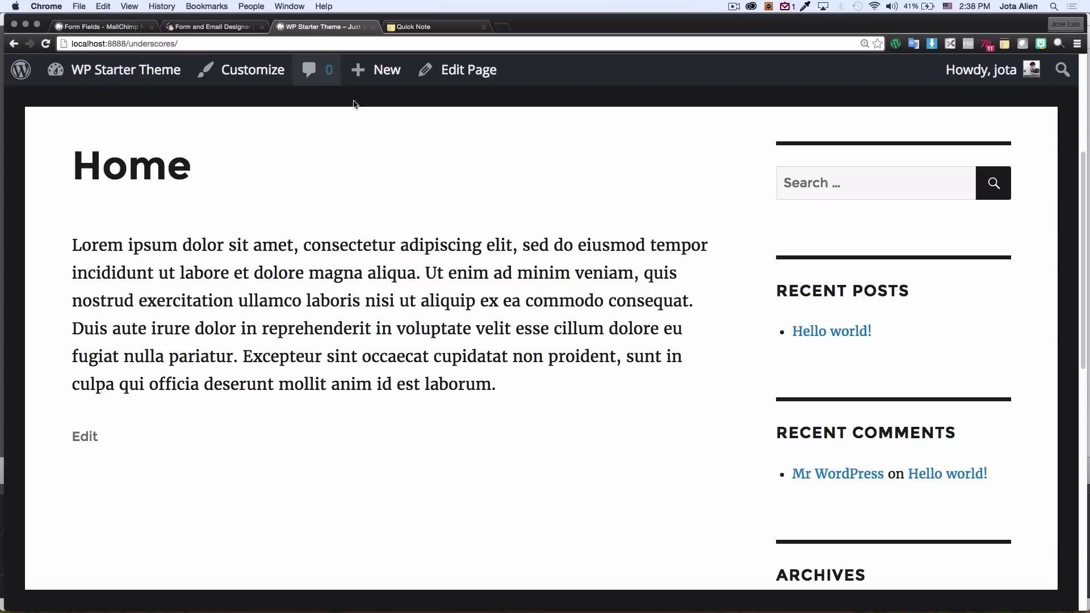
scroll(727, 250, up, 5)
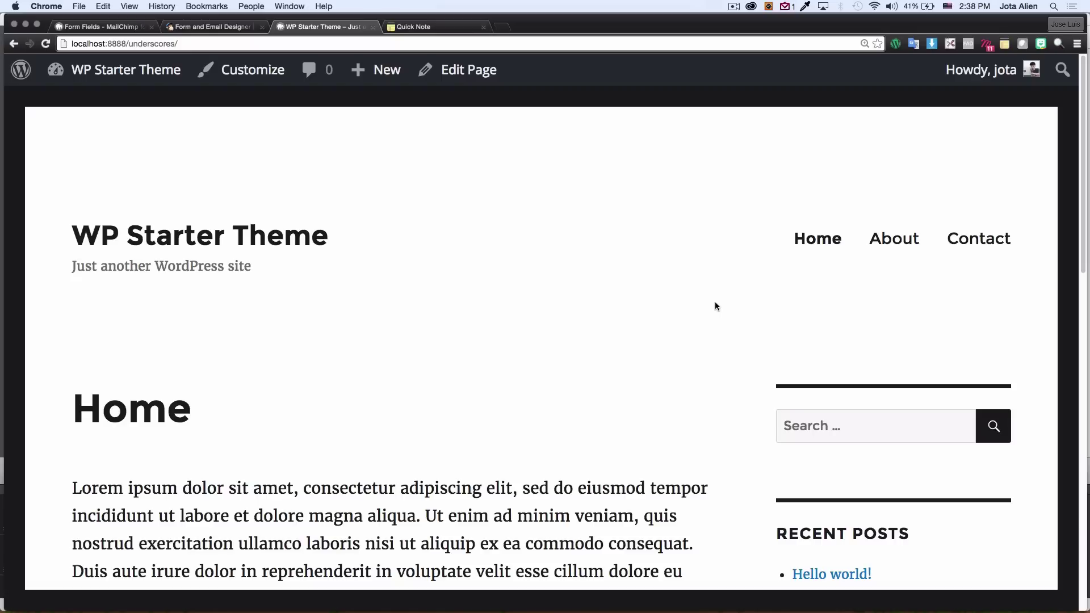
scroll(737, 310, down, 3)
scroll(738, 313, up, 2)
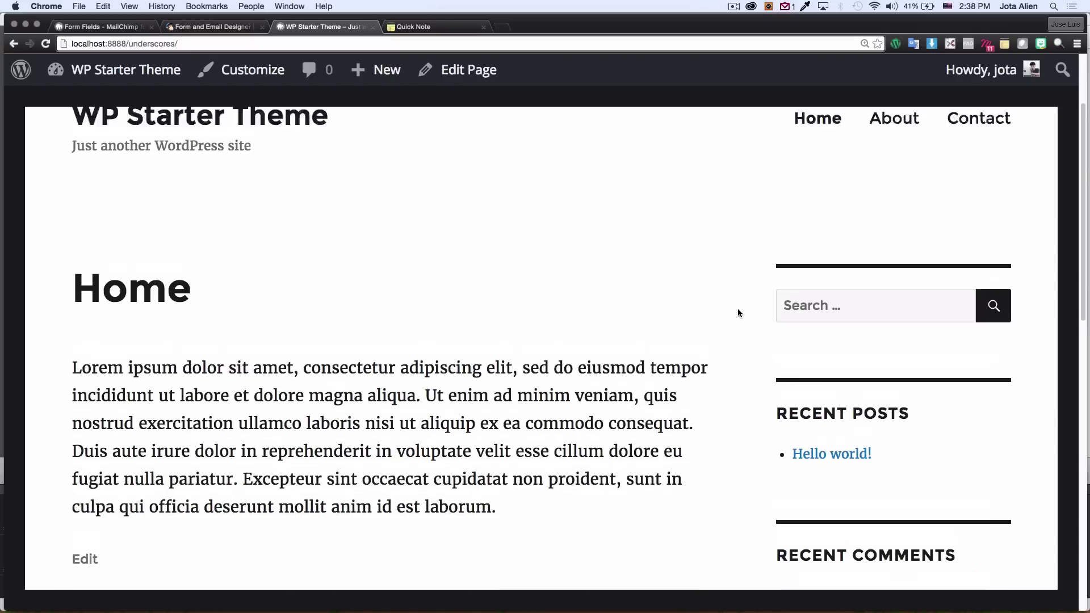
scroll(737, 313, down, 4)
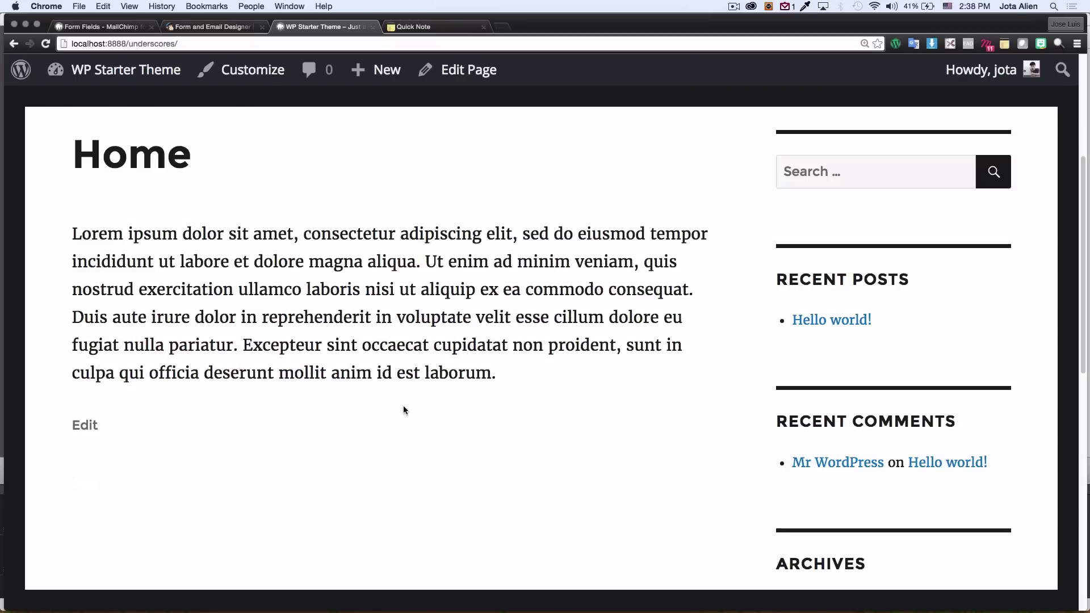
scroll(727, 291, down, 1)
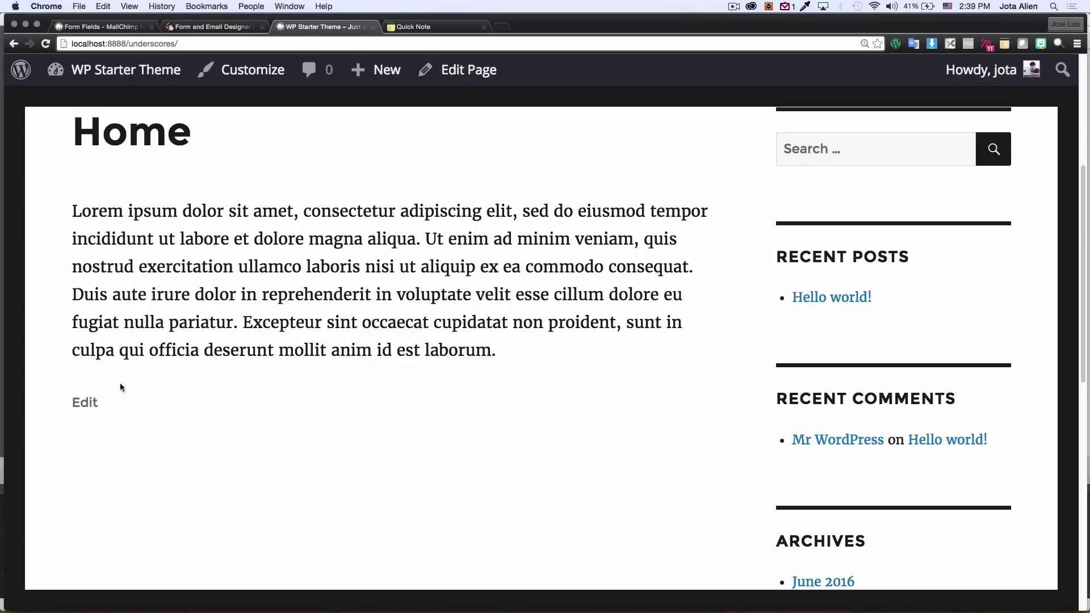
drag(72, 211, 507, 351)
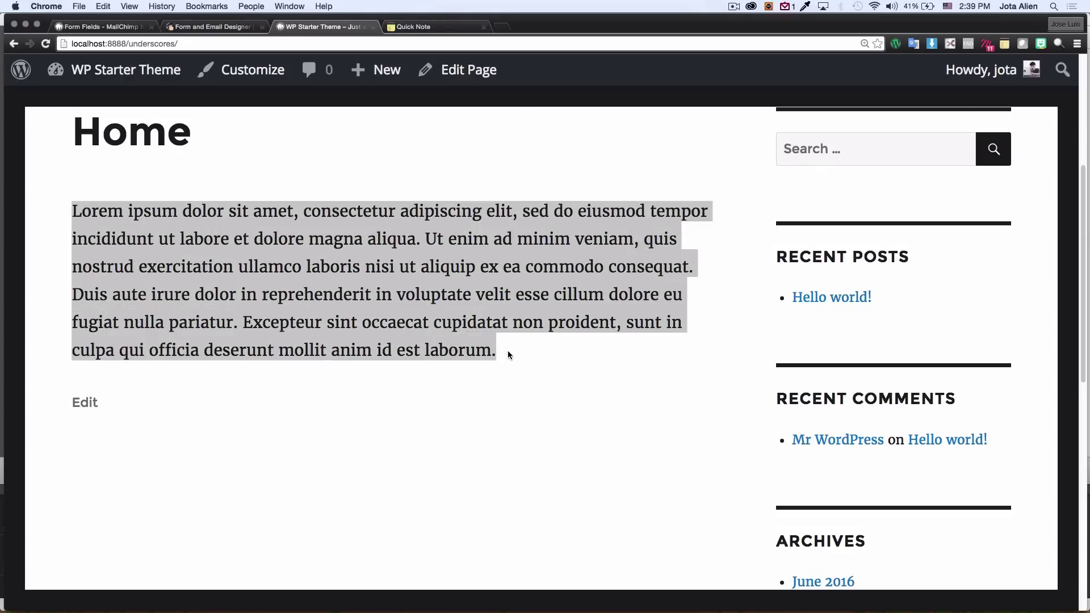
click(509, 353)
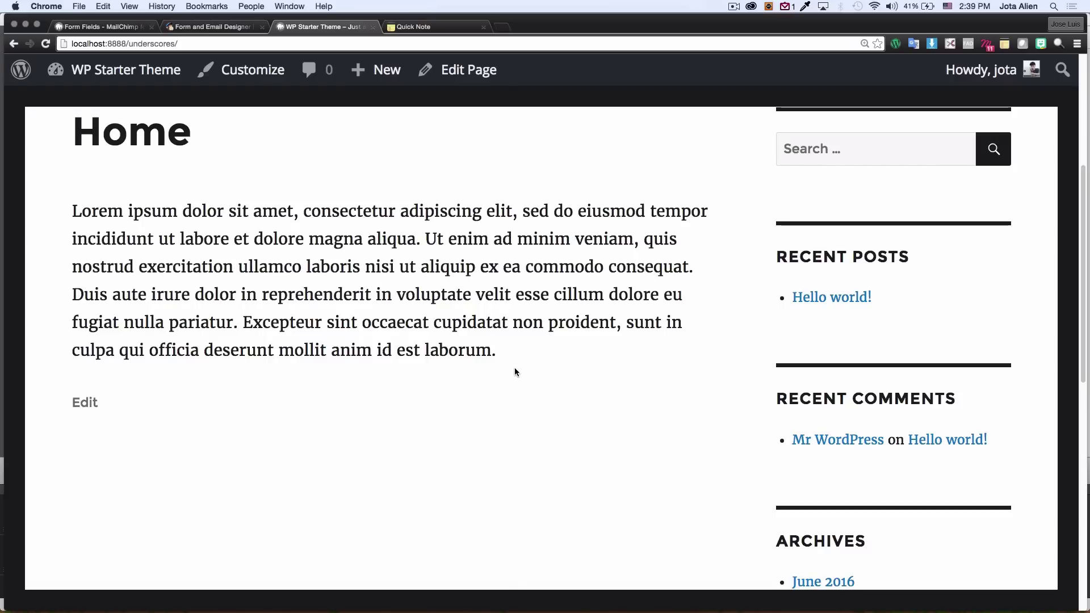
scroll(441, 168, up, 1)
Step: Paste the [mc4wp_form id="51"] shortcode in a new paragraph after 'laborum.' on the Home page
click(469, 68)
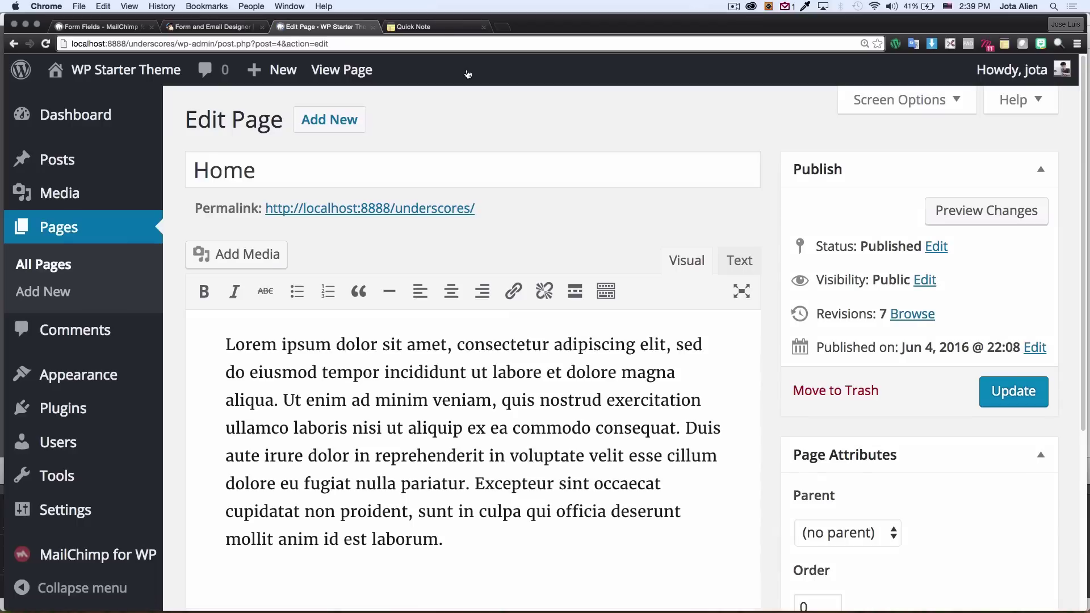
scroll(626, 365, down, 5)
click(433, 362)
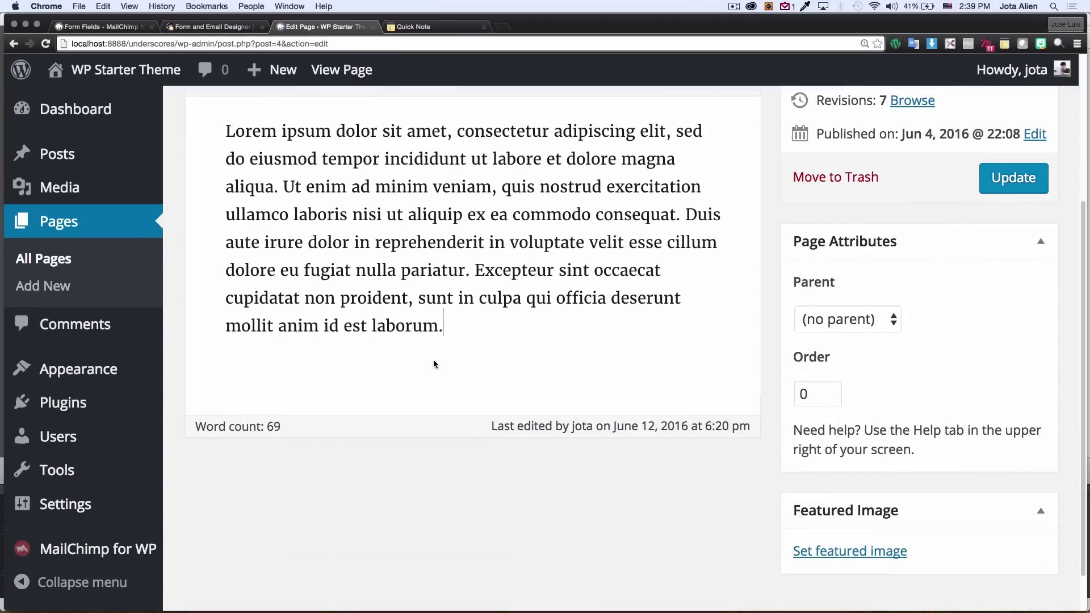
key(Return)
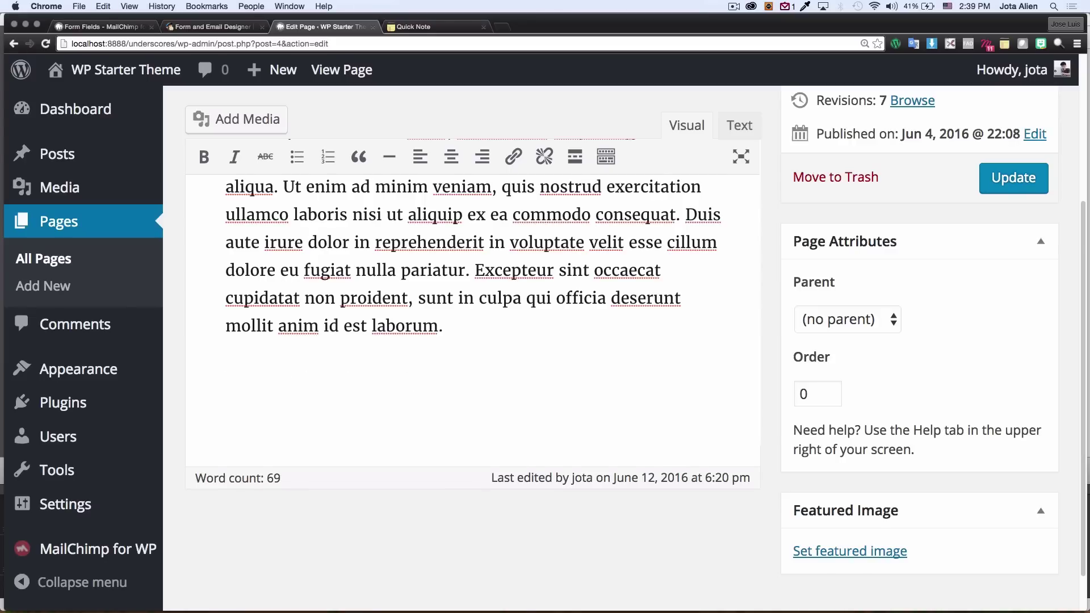
key(super+v)
drag(226, 382, 415, 379)
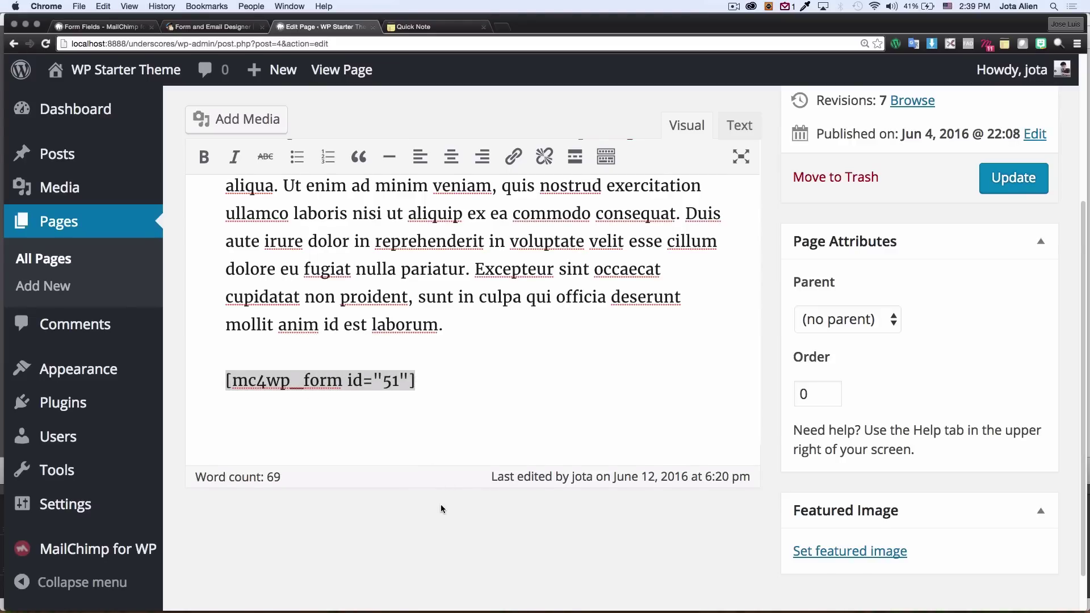
click(721, 378)
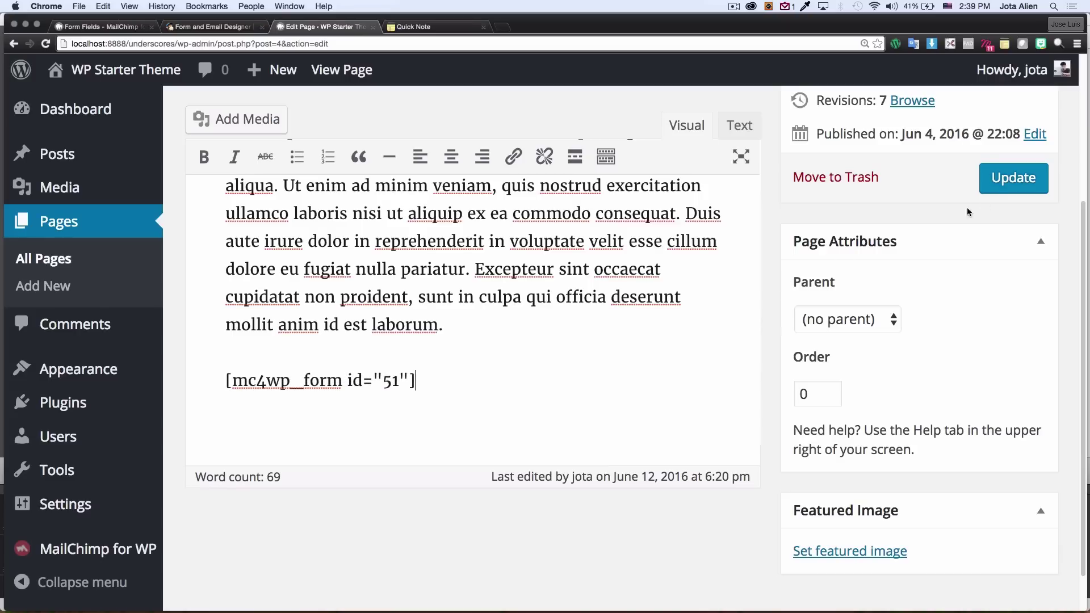
Step: Update the Home page and view it live
click(1003, 183)
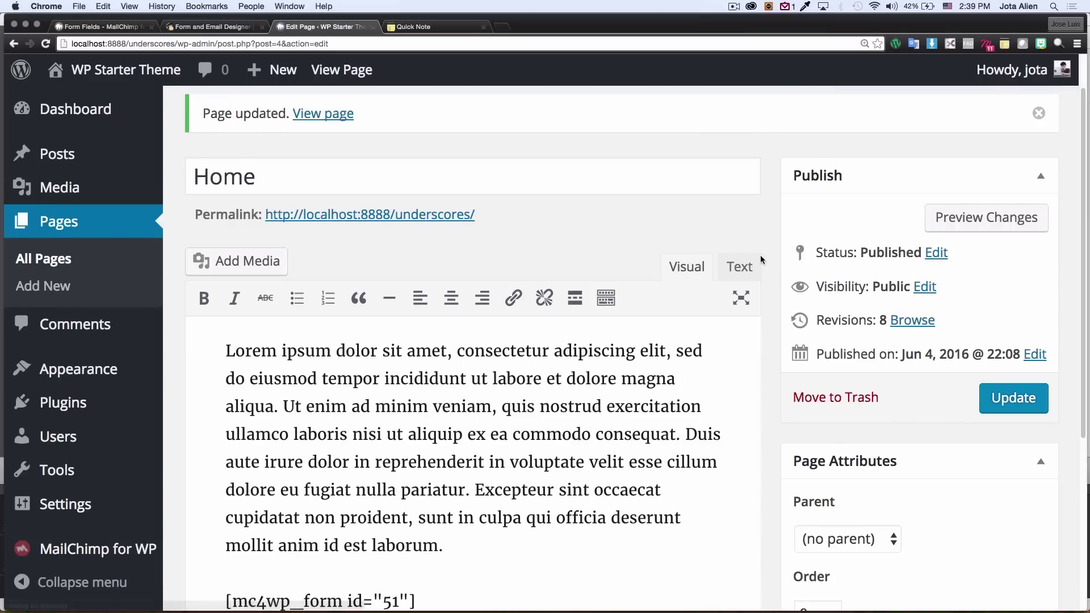
scroll(575, 298, down, 2)
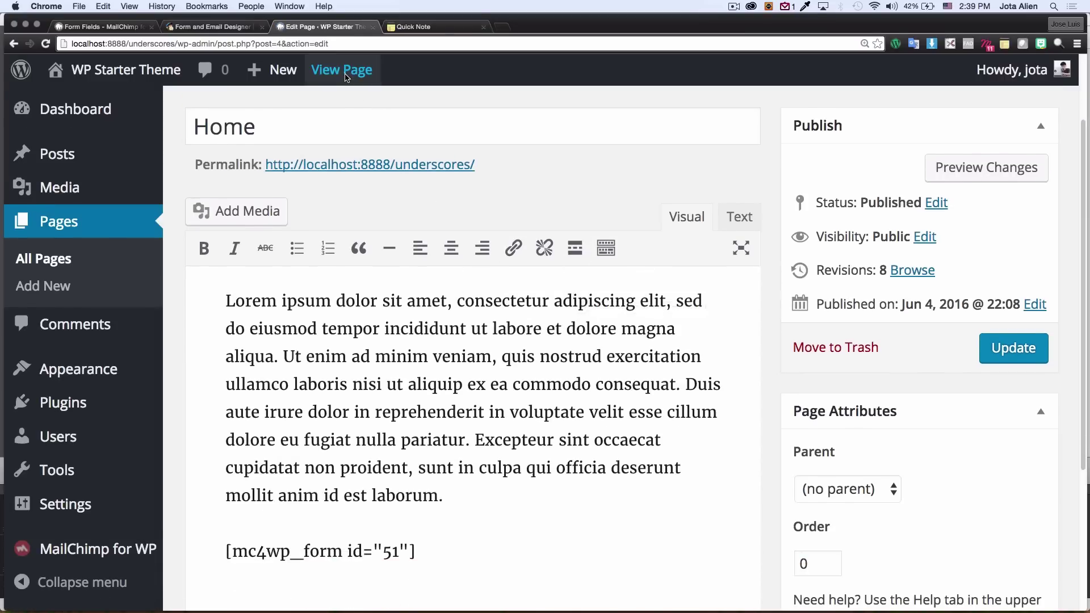
click(345, 74)
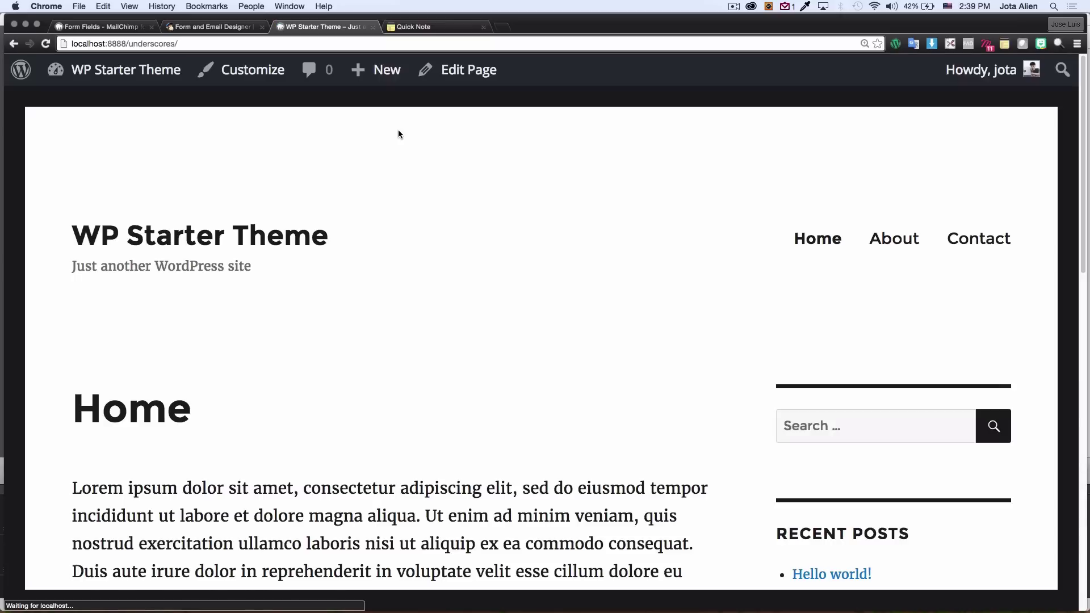
Step: Fill the signup form with a test first name, last name and the autofilled e-mail address
scroll(731, 315, down, 5)
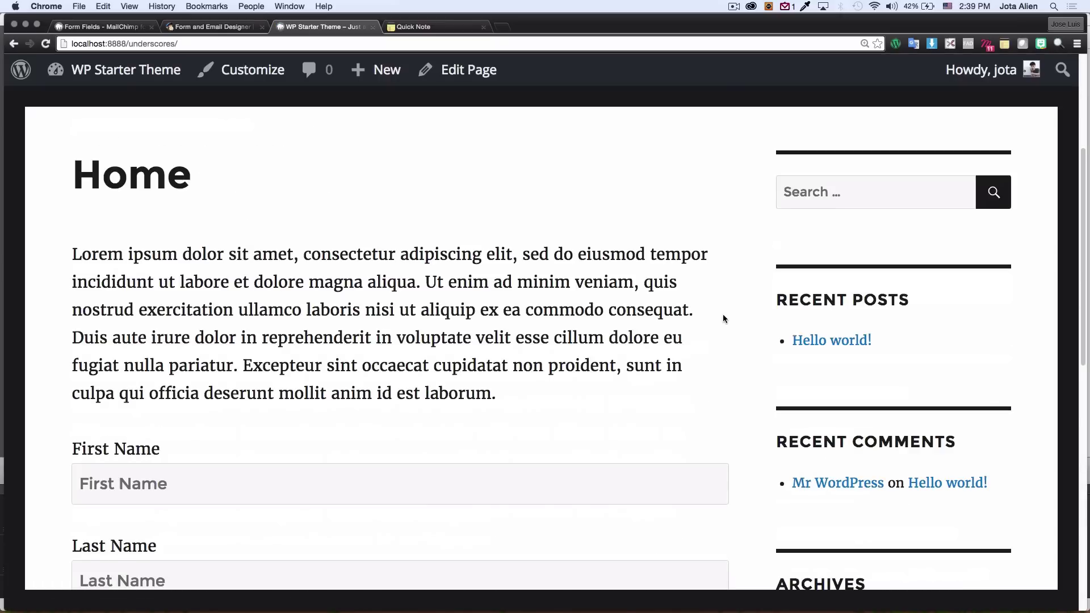
scroll(724, 316, down, 5)
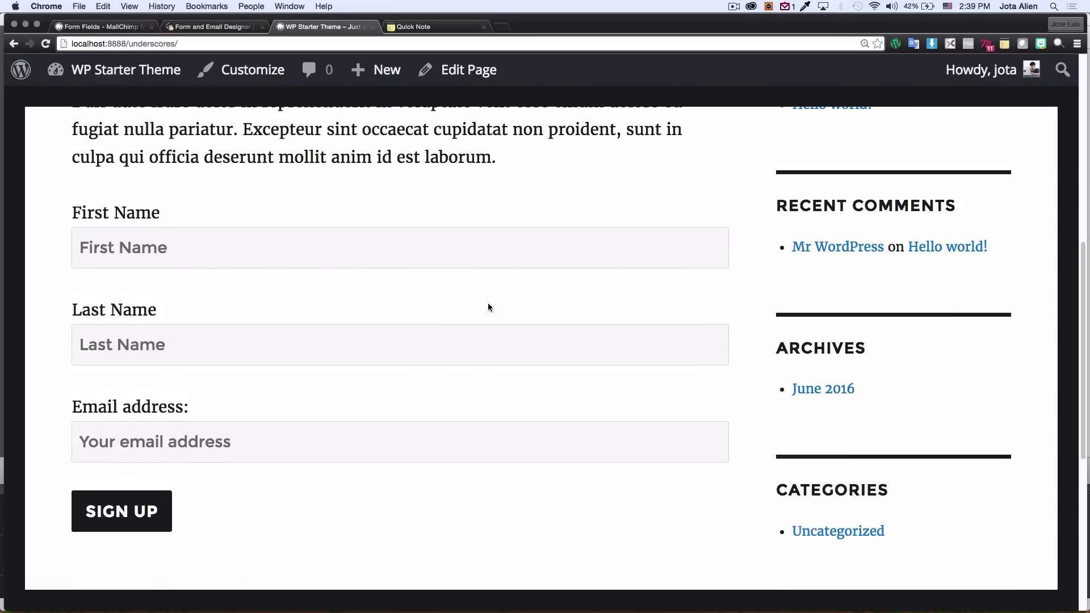
click(182, 245)
click(154, 342)
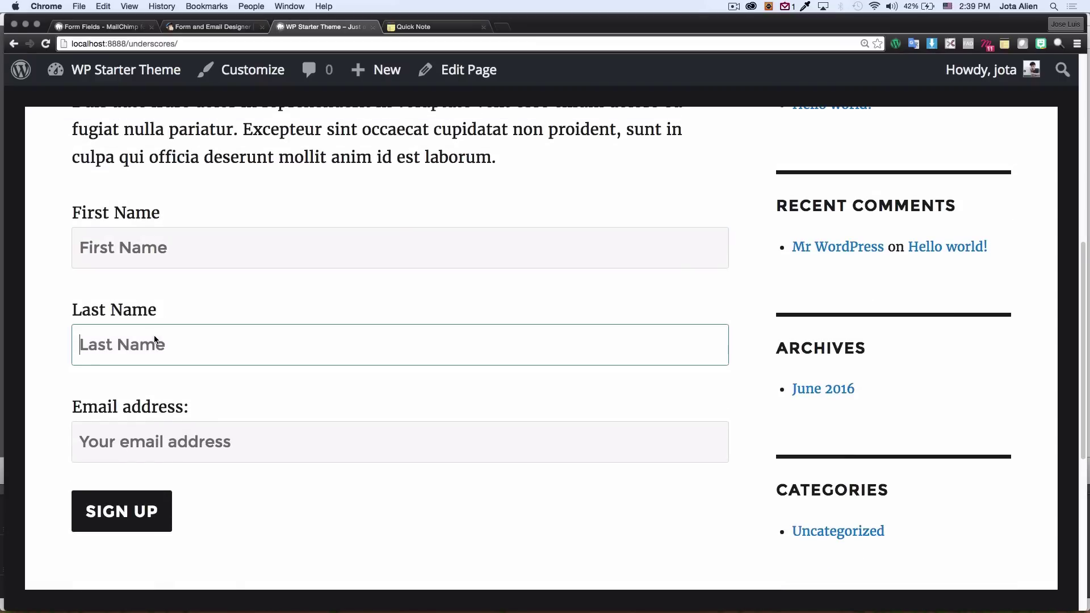
click(176, 441)
click(131, 250)
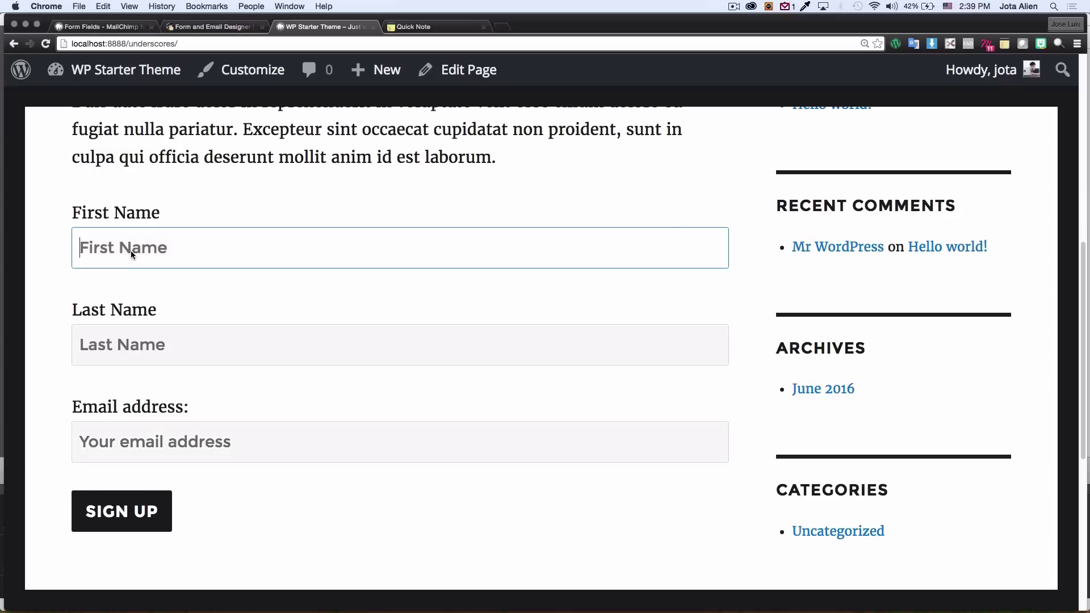
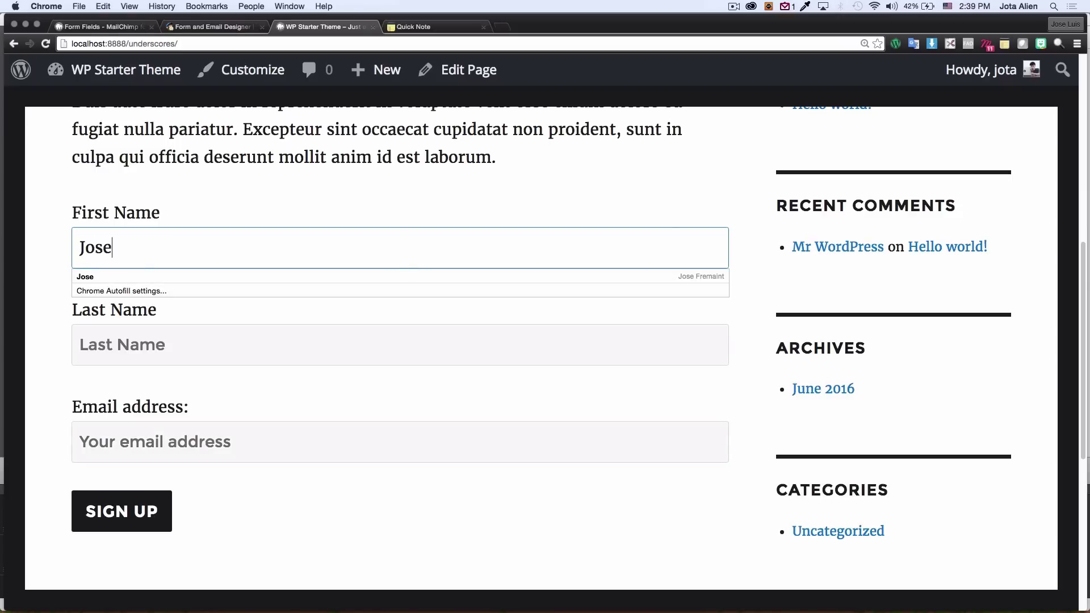
click(148, 349)
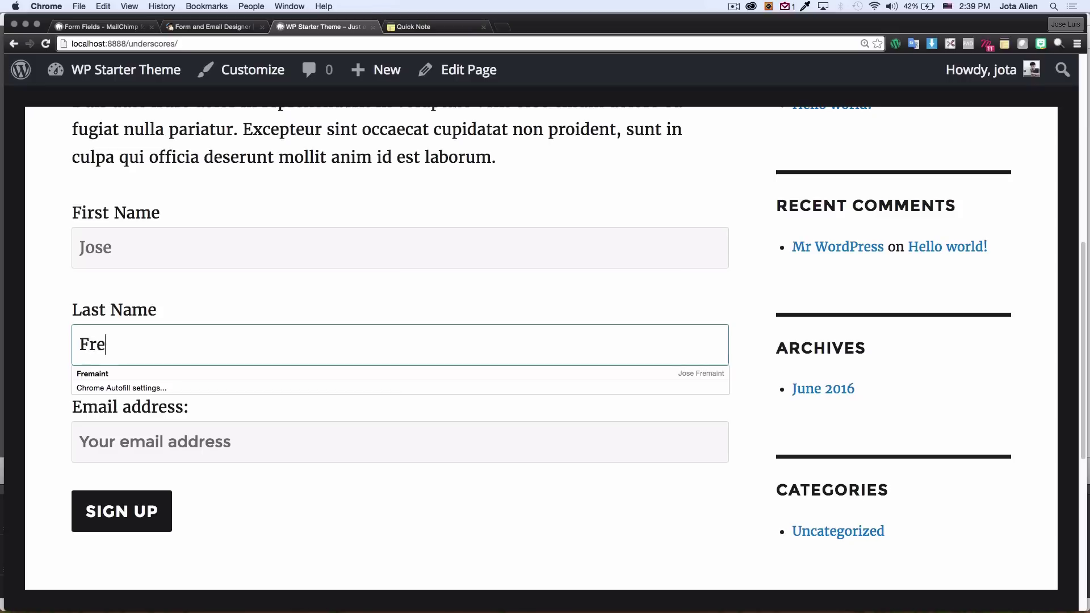
click(183, 443)
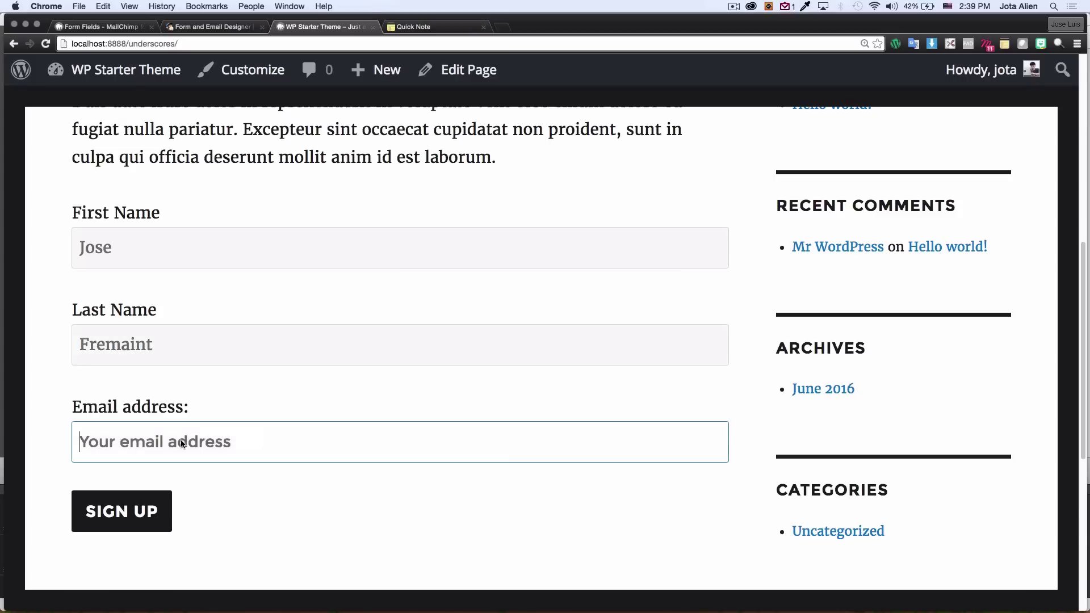
text(iea)
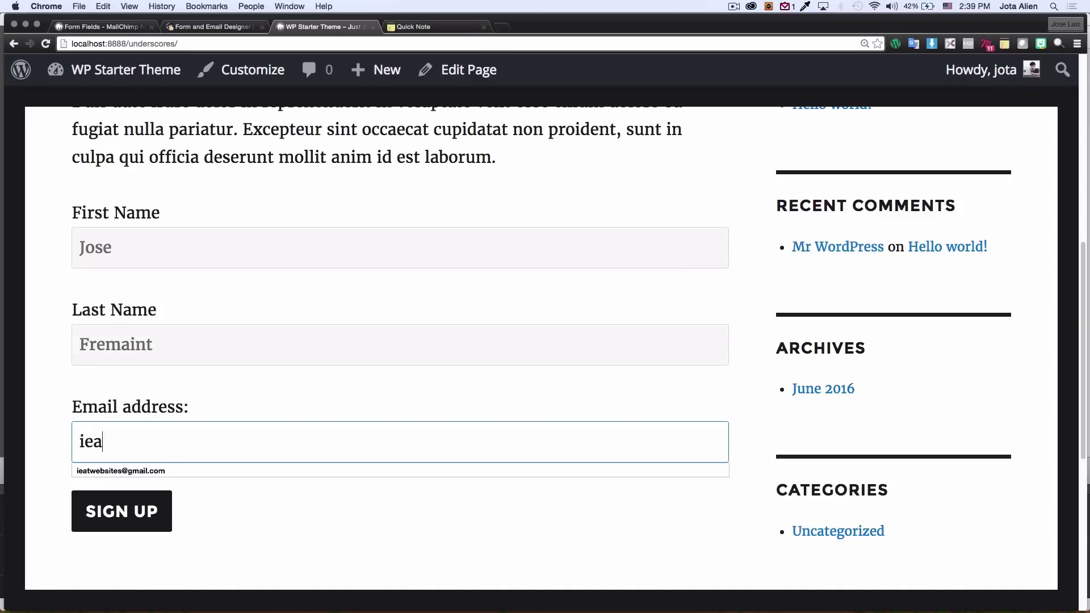
click(211, 475)
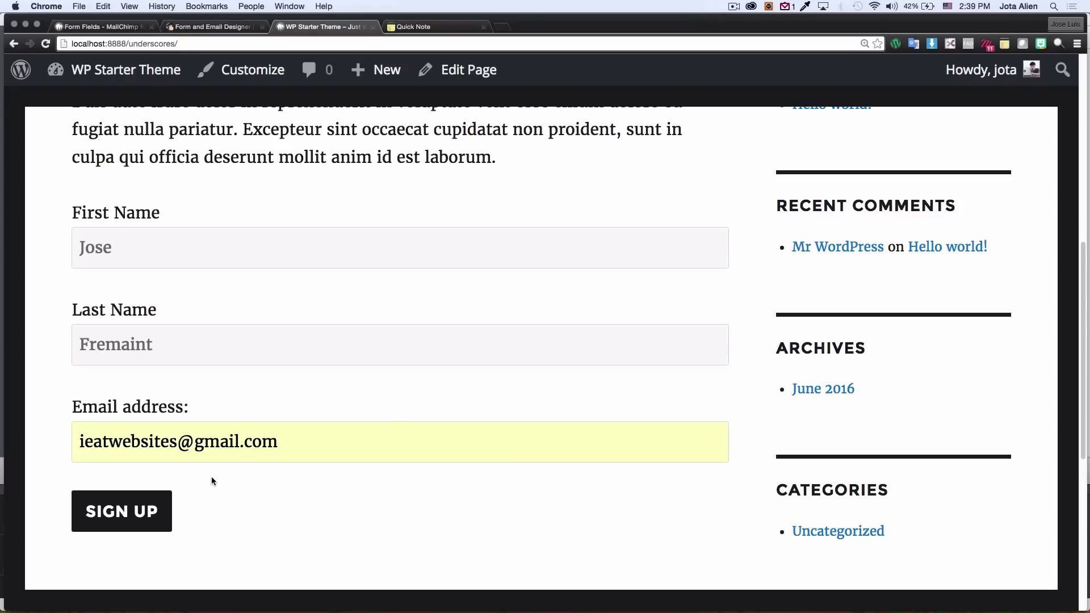
scroll(214, 477, down, 2)
Step: Submit the test signup with SIGN UP and check the success message on the page
click(133, 468)
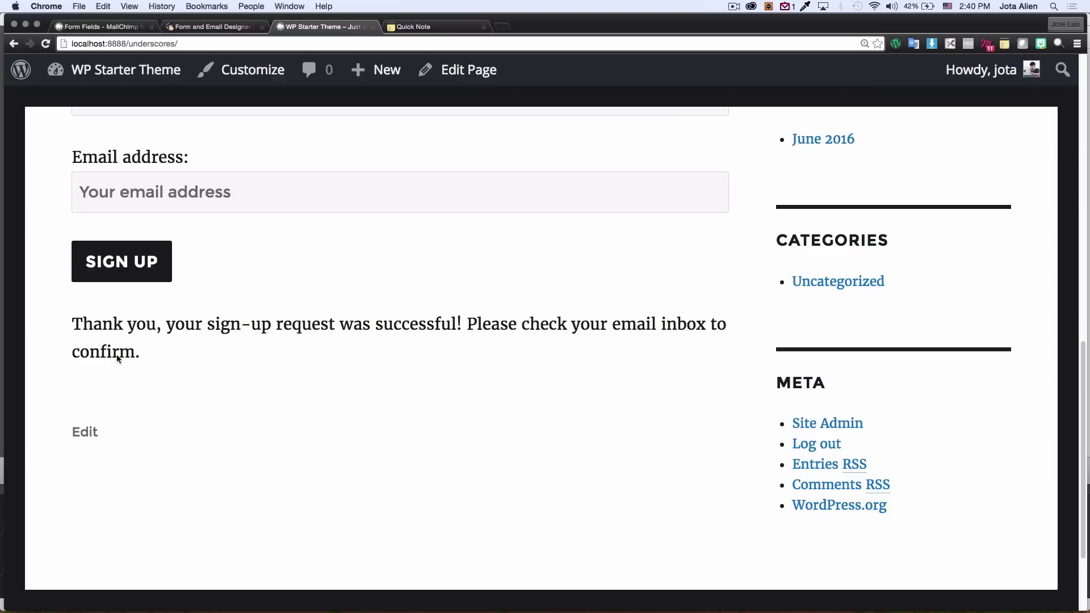
scroll(214, 358, up, 4)
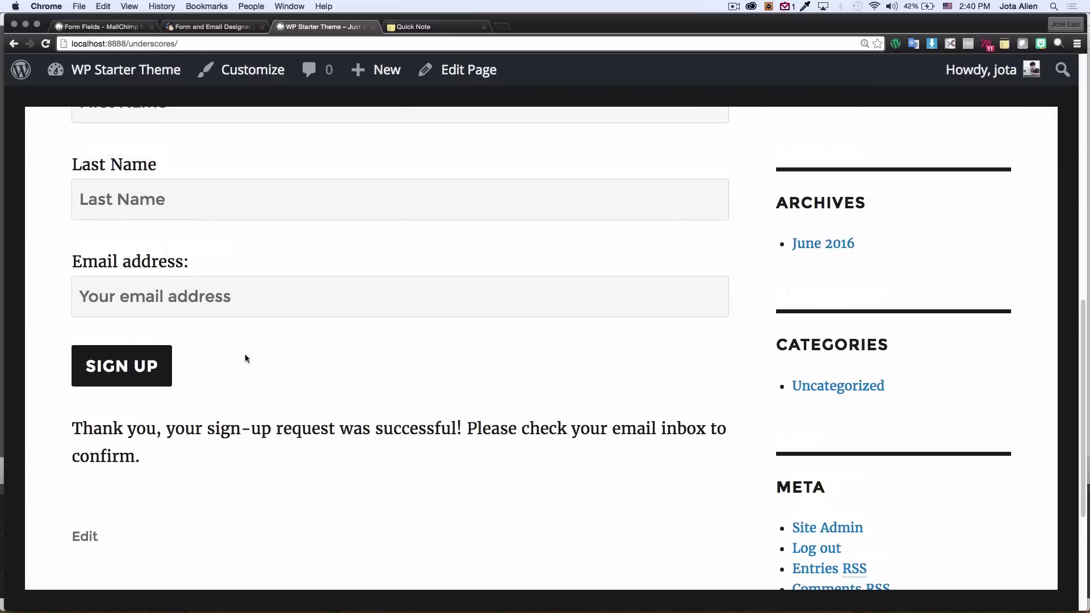
scroll(245, 358, up, 2)
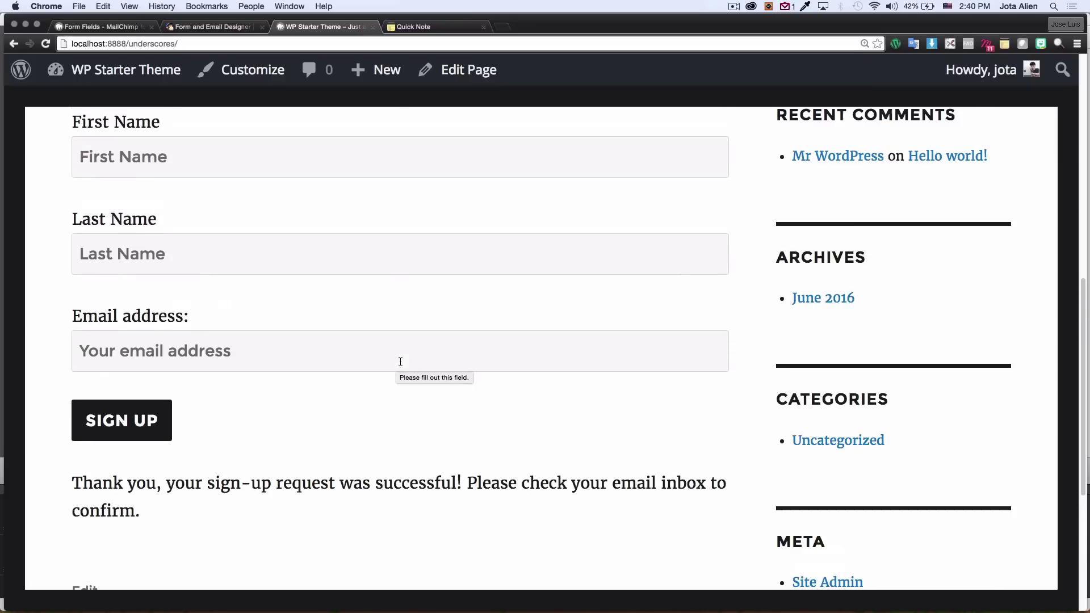
scroll(268, 296, up, 2)
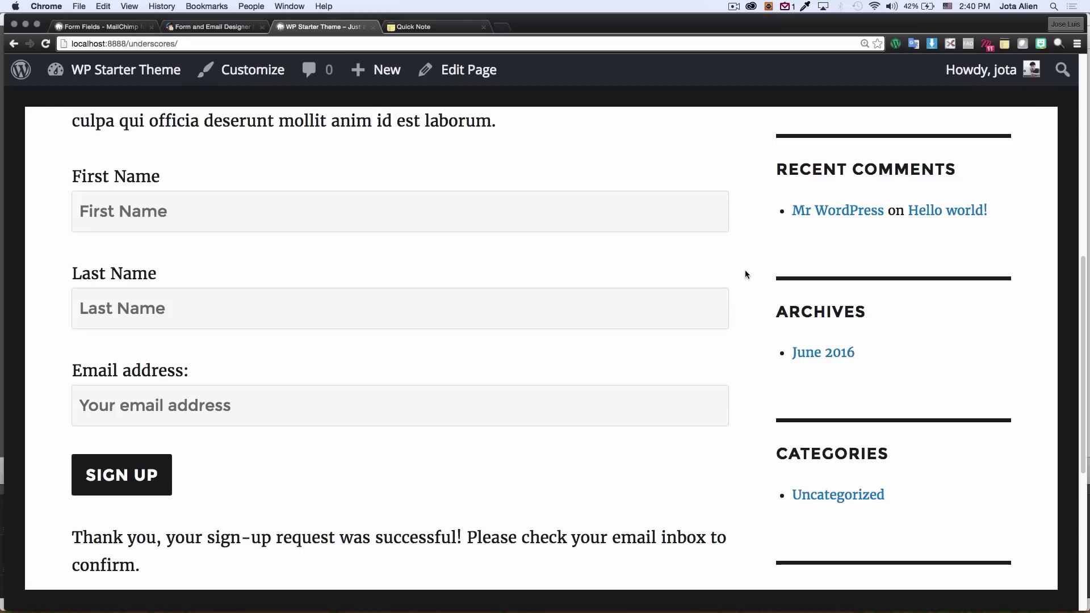
scroll(745, 274, up, 3)
scroll(745, 270, up, 10)
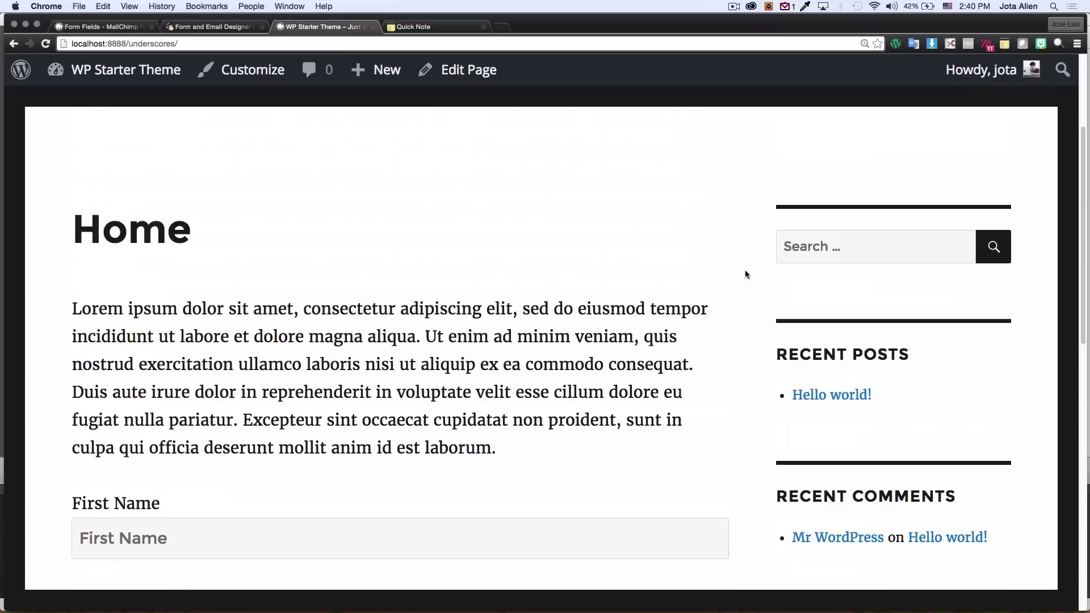
scroll(716, 300, down, 5)
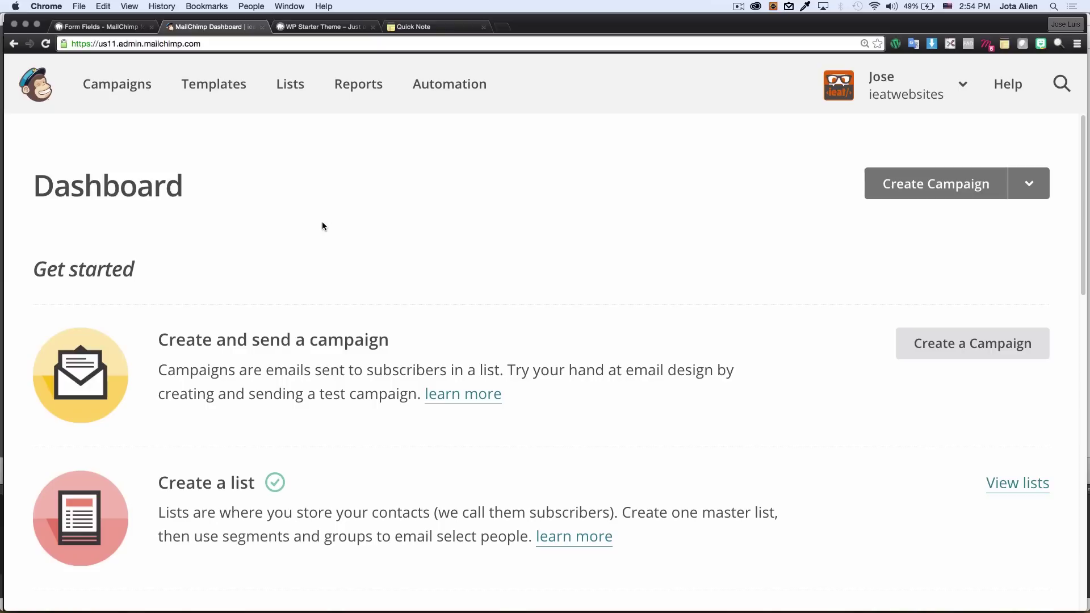
Step: Go to MailChimp's Lists overview and open the ieatwebsites list's subscribers
click(291, 87)
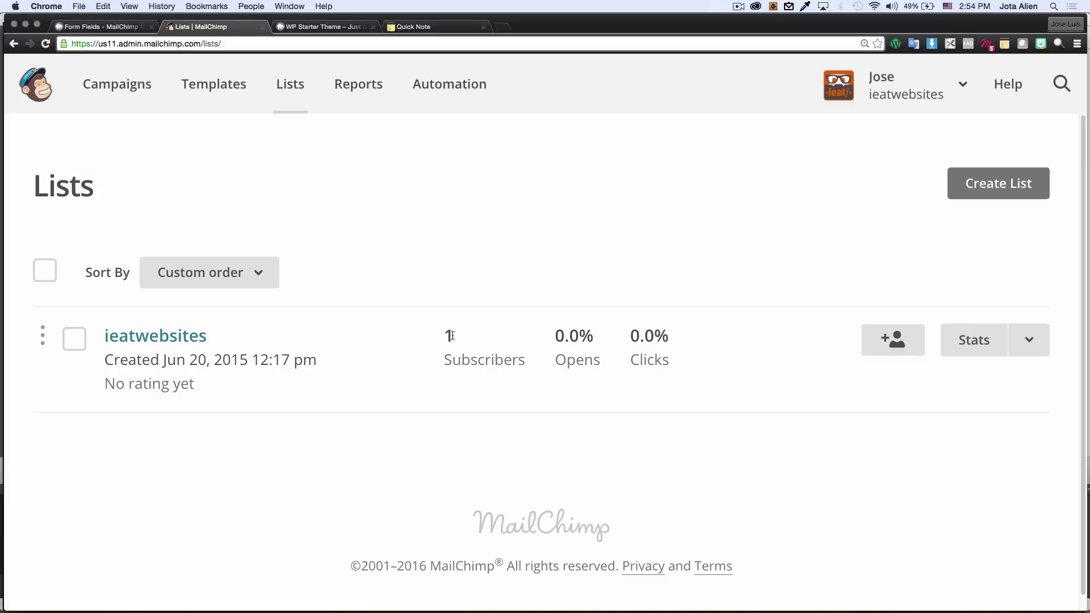
click(170, 340)
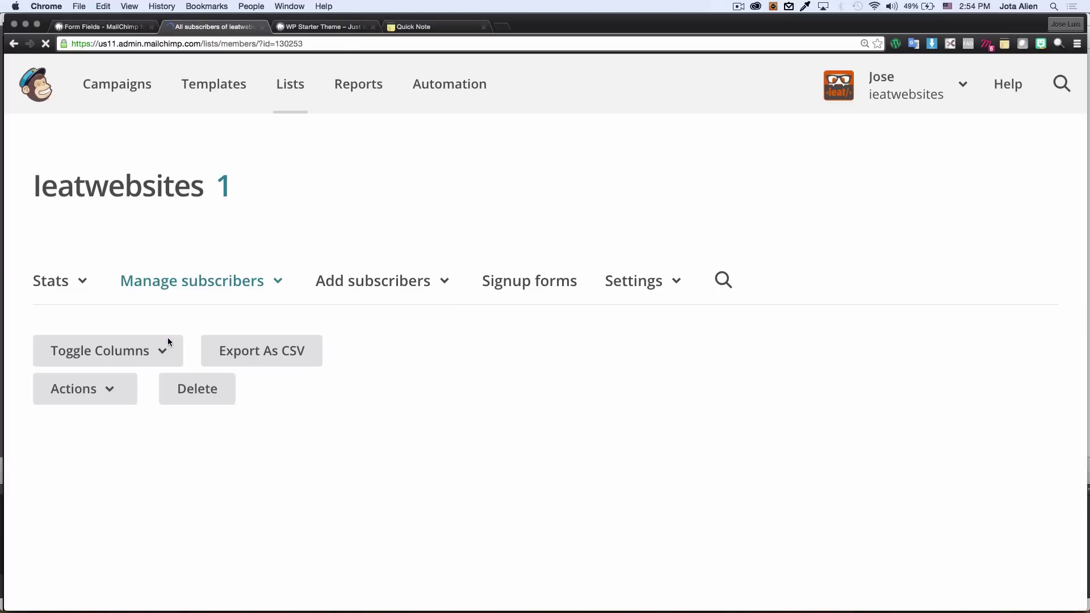
Step: Scroll the ieatwebsites subscriber table to check the new entry's e-mail, first and last name
scroll(355, 333, down, 3)
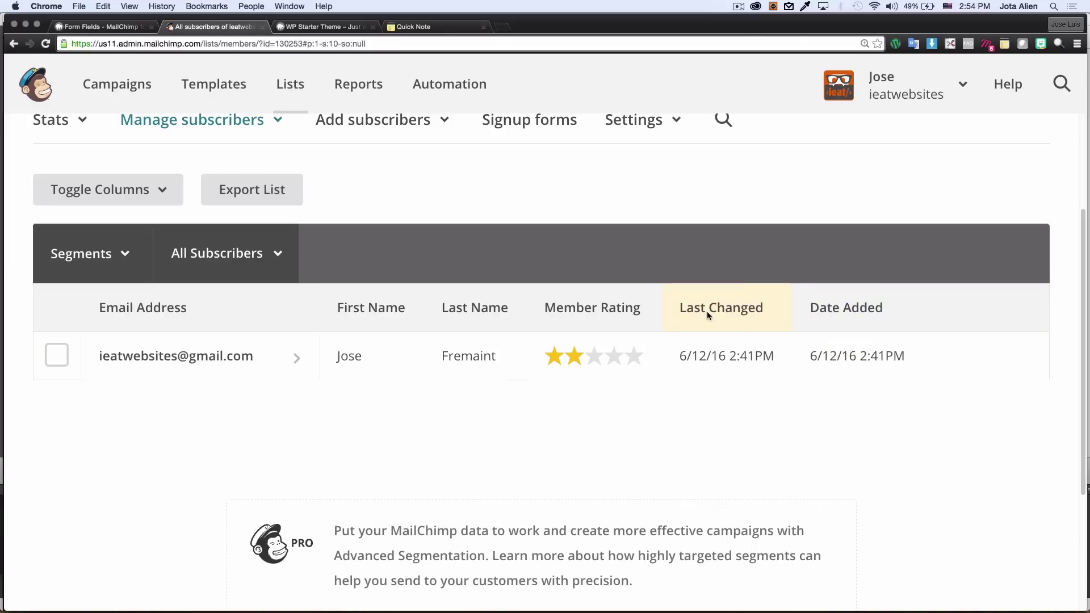
scroll(625, 397, up, 1)
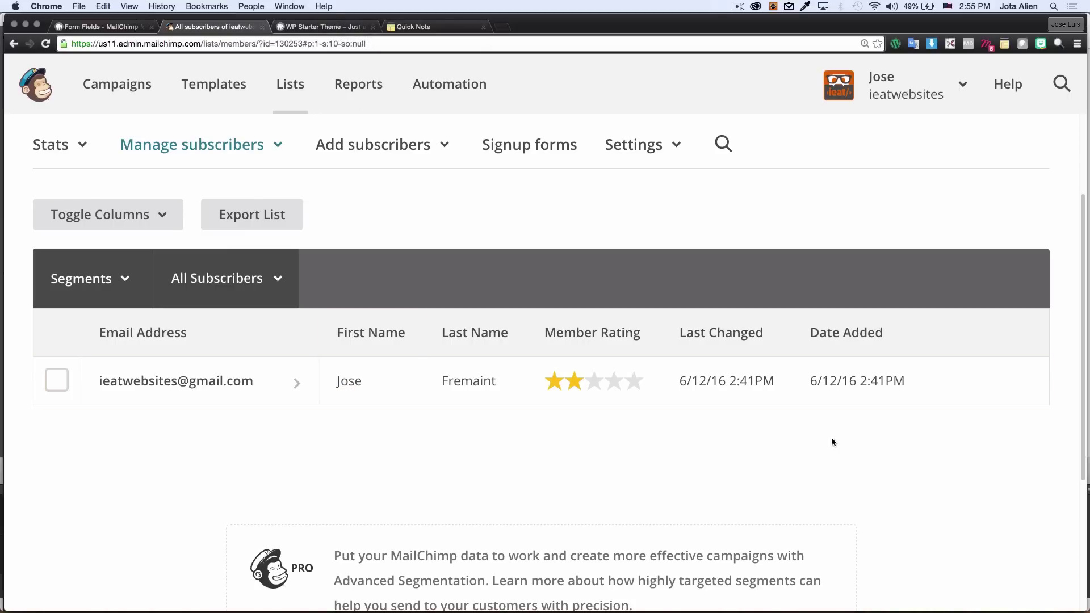
scroll(833, 442, up, 3)
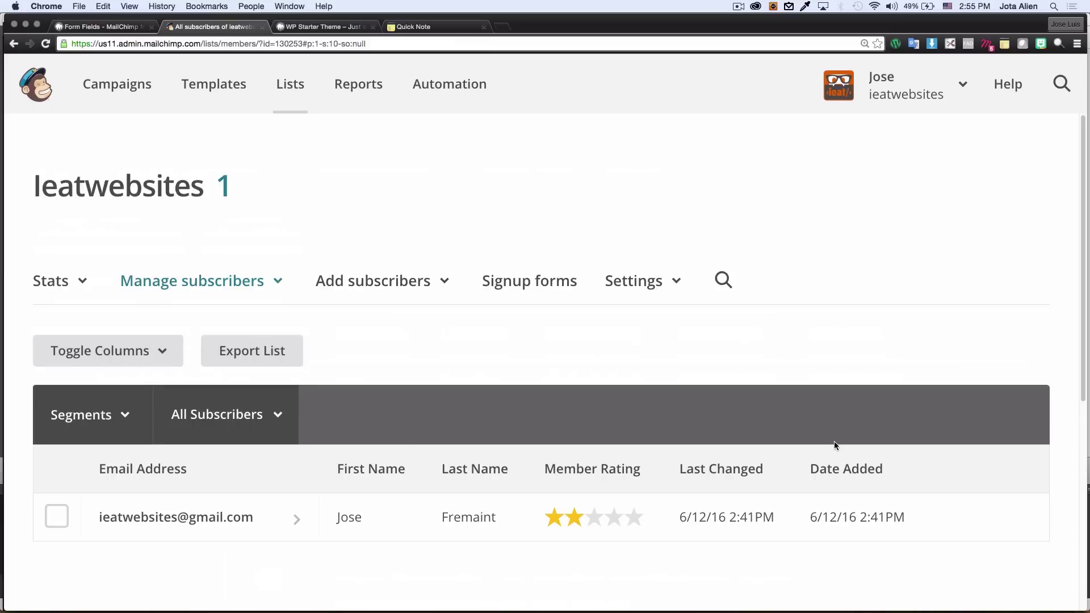